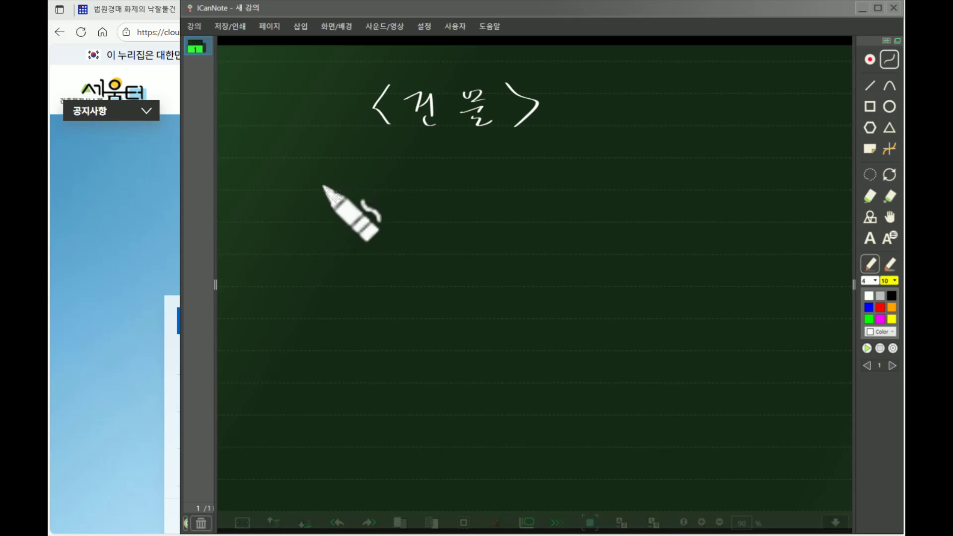
Handwrite a two-column table under the <건물> title, with the headings 토+건 and 구분건물 above a horizontal line.
left_click_drag(389, 188, 397, 202)
left_click_drag(416, 182, 418, 205)
left_click_drag(558, 154, 568, 466)
mouse_move(610, 159)
left_mouse_down()
mouse_move(637, 169)
mouse_move(637, 179)
left_mouse_up()
left_click_drag(630, 180, 631, 208)
mouse_move(656, 157)
left_mouse_down()
mouse_move(666, 209)
mouse_move(695, 199)
mouse_move(727, 206)
mouse_move(740, 181)
left_mouse_up()
left_click_drag(281, 230, 751, 241)
left_click(340, 234)
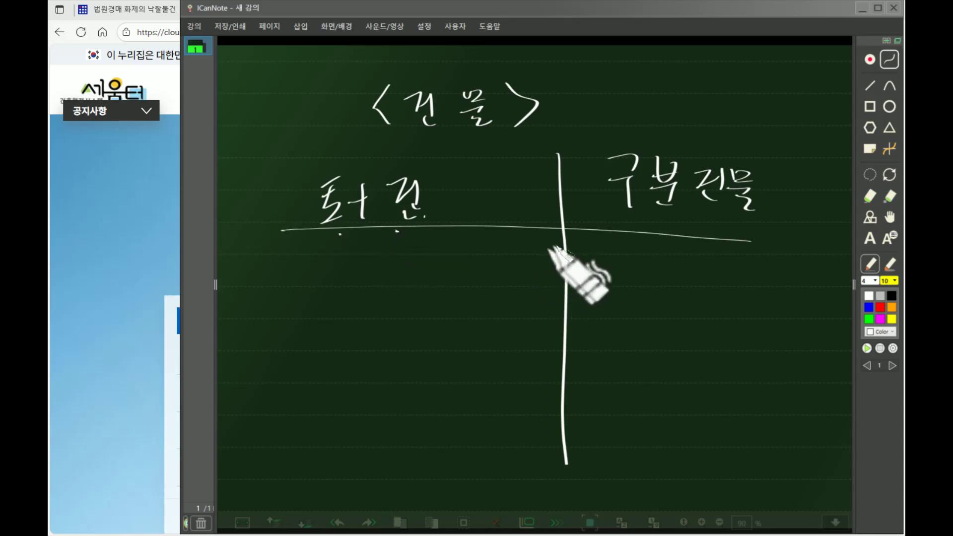
Write 아파트 under the 구분건물 heading and sketch a multi-storey apartment building on a plot of land below it.
left_click_drag(645, 263, 646, 285)
left_click_drag(646, 273, 687, 277)
mouse_move(692, 264)
left_mouse_down()
mouse_move(705, 264)
mouse_move(715, 282)
left_mouse_up()
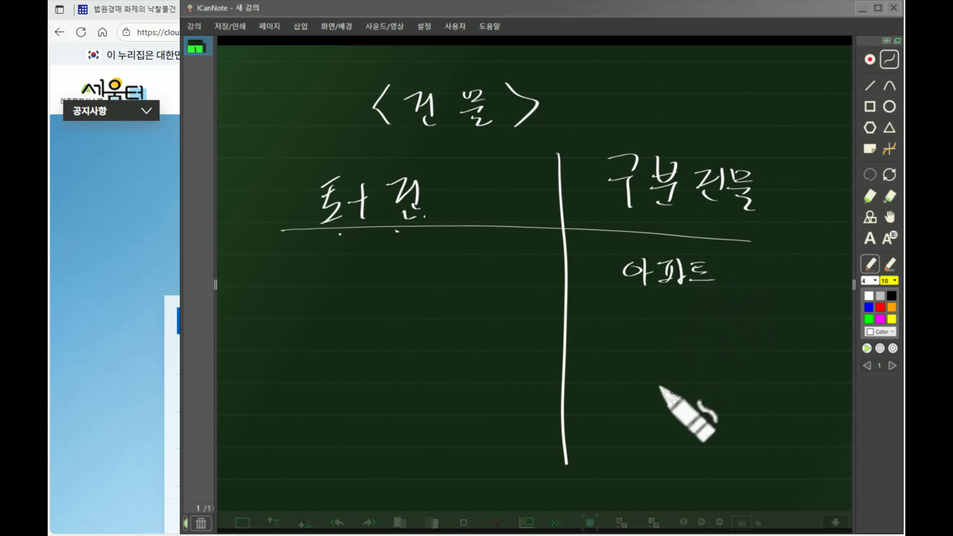
mouse_move(661, 398)
left_mouse_down()
mouse_move(696, 432)
mouse_move(727, 430)
left_mouse_up()
mouse_move(650, 395)
left_mouse_down()
mouse_move(720, 394)
mouse_move(715, 430)
mouse_move(669, 365)
mouse_move(725, 339)
mouse_move(719, 415)
mouse_move(719, 405)
left_mouse_up()
mouse_move(674, 397)
left_mouse_down()
mouse_move(720, 396)
mouse_move(720, 372)
left_mouse_up()
left_click_drag(674, 364, 721, 357)
mouse_move(667, 407)
left_mouse_down()
mouse_move(663, 368)
mouse_move(660, 412)
left_mouse_up()
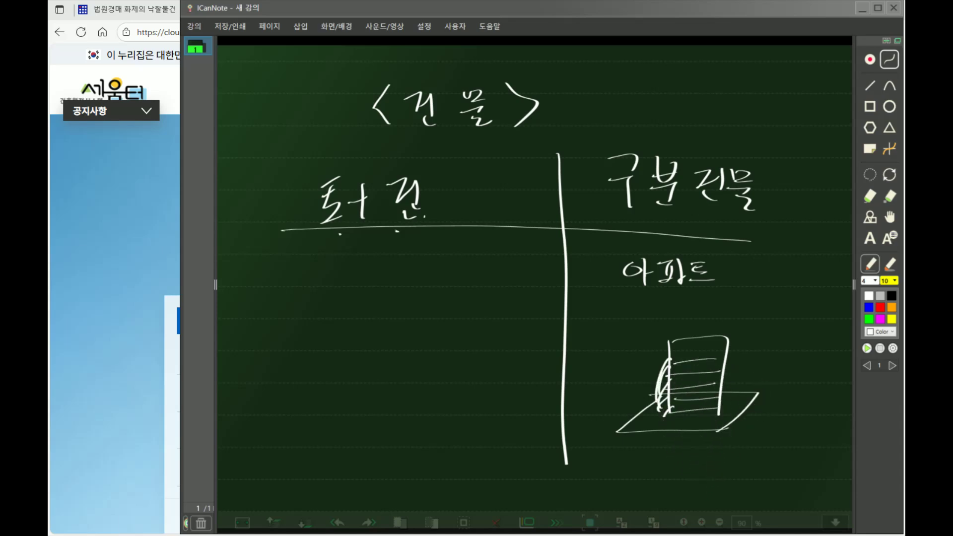
Sketch a house labelled B on a plot of land labelled A in the table's first column.
mouse_move(357, 361)
left_mouse_down()
mouse_move(378, 345)
mouse_move(437, 337)
mouse_move(383, 362)
mouse_move(367, 400)
mouse_move(402, 405)
left_mouse_up()
left_click_drag(423, 368, 421, 408)
left_click_drag(447, 356, 441, 405)
left_click_drag(347, 385, 302, 424)
left_click_drag(302, 424, 476, 424)
mouse_move(464, 378)
left_mouse_down()
mouse_move(511, 386)
mouse_move(477, 423)
left_mouse_up()
mouse_move(340, 420)
left_mouse_down()
mouse_move(348, 399)
mouse_move(355, 417)
left_mouse_up()
left_click_drag(343, 411, 353, 410)
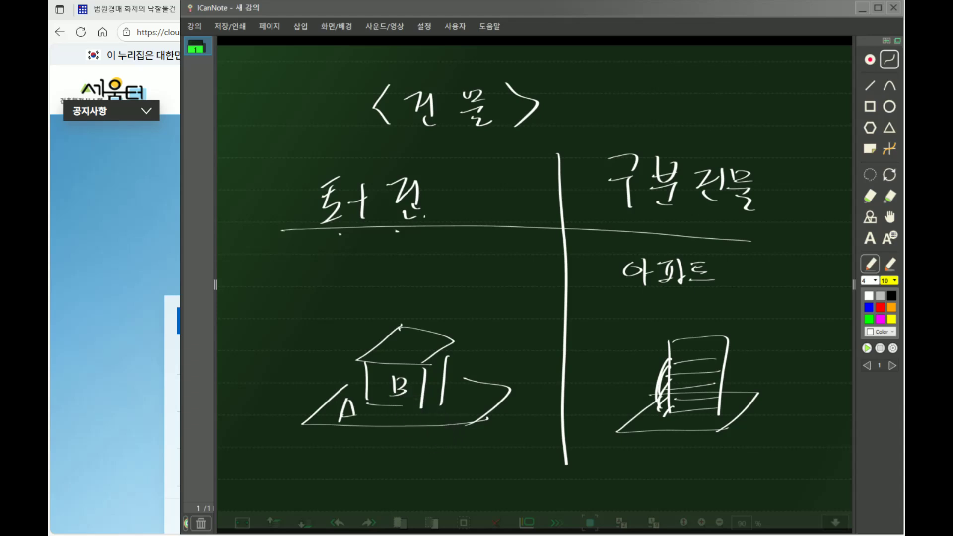
Add a new blank page and handwrite the title <건물> on it.
left_click(892, 366)
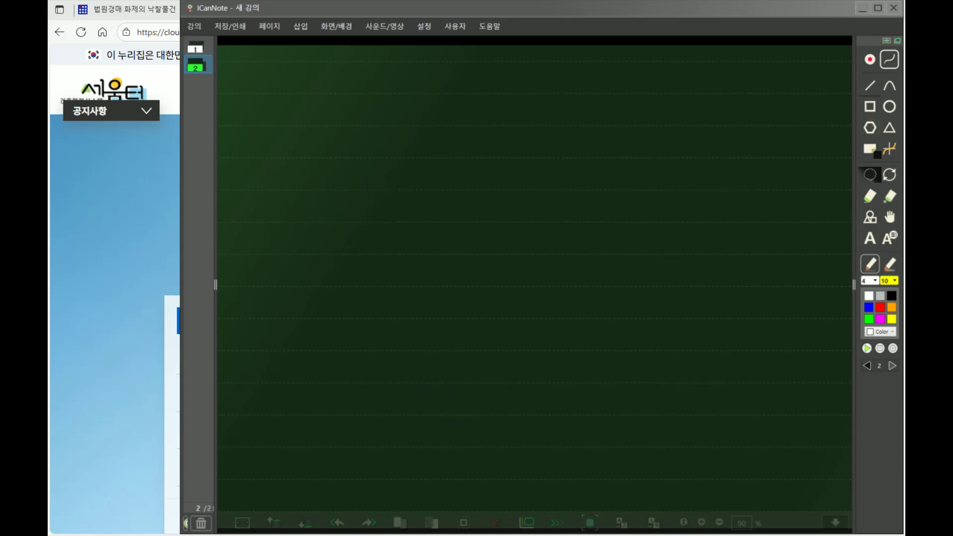
mouse_move(346, 92)
left_mouse_down()
mouse_move(362, 124)
mouse_move(395, 94)
mouse_move(410, 120)
left_mouse_up()
left_click_drag(322, 102, 323, 129)
left_click_drag(431, 97, 439, 121)
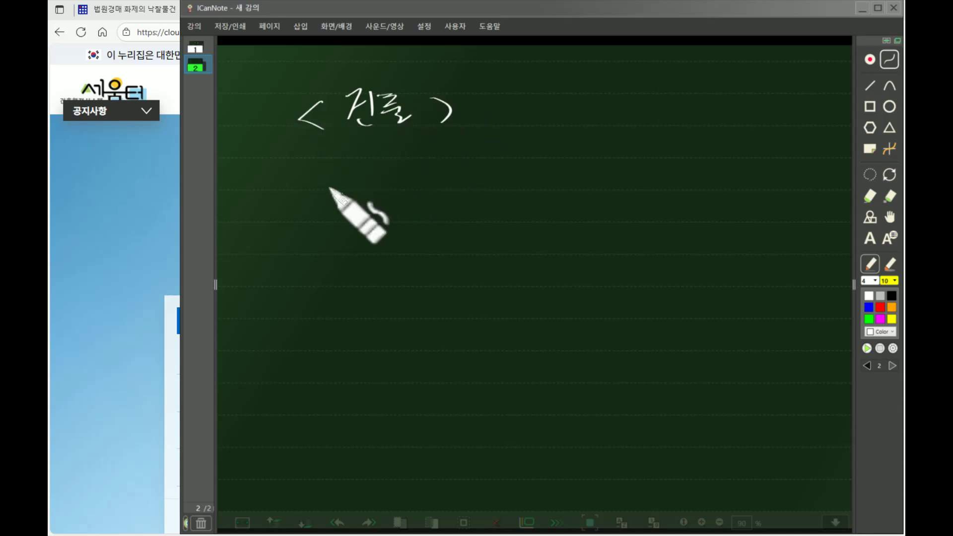
Write the numbered lines ① 권리관계 ⇒ 등기 and ② 공법 ⇒ 대장, with a wavy underline beneath 대장.
left_click_drag(302, 162, 313, 201)
left_click(327, 192)
mouse_move(363, 166)
left_mouse_down()
mouse_move(376, 171)
mouse_move(371, 192)
mouse_move(396, 200)
mouse_move(421, 181)
mouse_move(420, 204)
mouse_move(442, 182)
mouse_move(480, 189)
mouse_move(472, 197)
mouse_move(490, 174)
mouse_move(496, 196)
mouse_move(617, 166)
mouse_move(618, 187)
mouse_move(644, 168)
mouse_move(646, 196)
left_mouse_up()
left_click_drag(666, 161, 669, 198)
mouse_move(295, 251)
left_mouse_down()
mouse_move(319, 260)
mouse_move(368, 251)
mouse_move(379, 273)
mouse_move(403, 251)
mouse_move(439, 286)
mouse_move(483, 257)
mouse_move(530, 255)
mouse_move(550, 273)
mouse_move(570, 277)
mouse_move(578, 266)
mouse_move(604, 290)
left_mouse_up()
left_click_drag(527, 298, 611, 294)
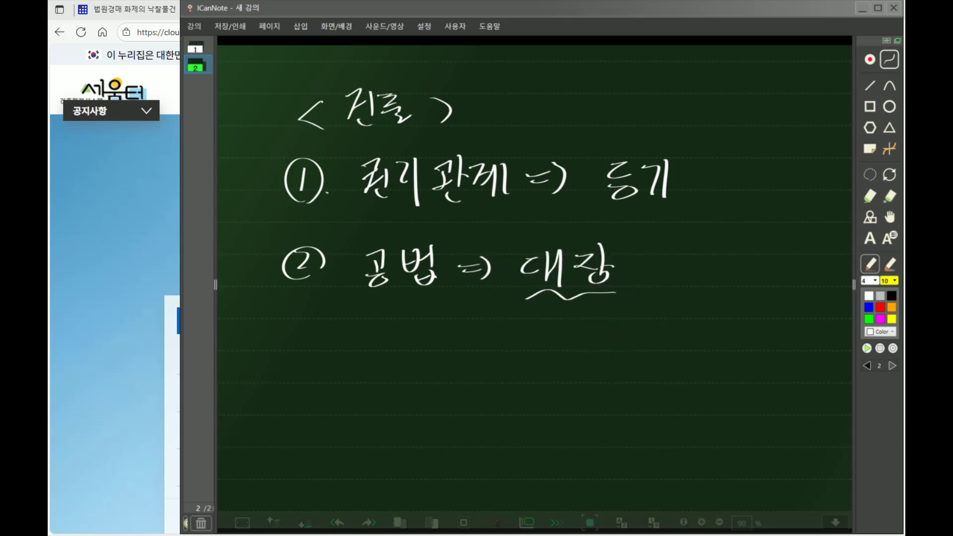
Draw a two-column table below line ② headed 단독 and 구분건물, and write 건축물대장 under 단독.
left_click_drag(452, 309, 454, 469)
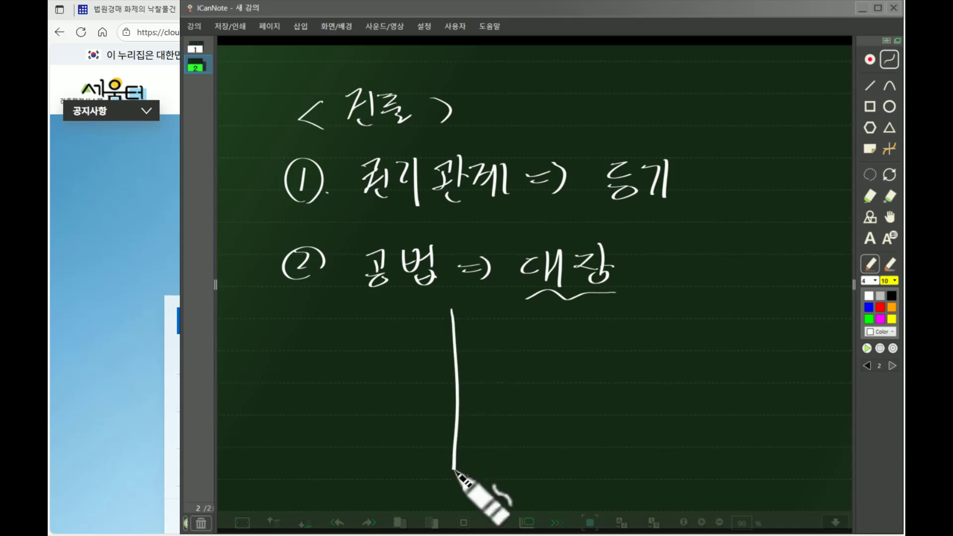
mouse_move(324, 329)
left_mouse_down()
mouse_move(325, 356)
mouse_move(687, 362)
left_mouse_up()
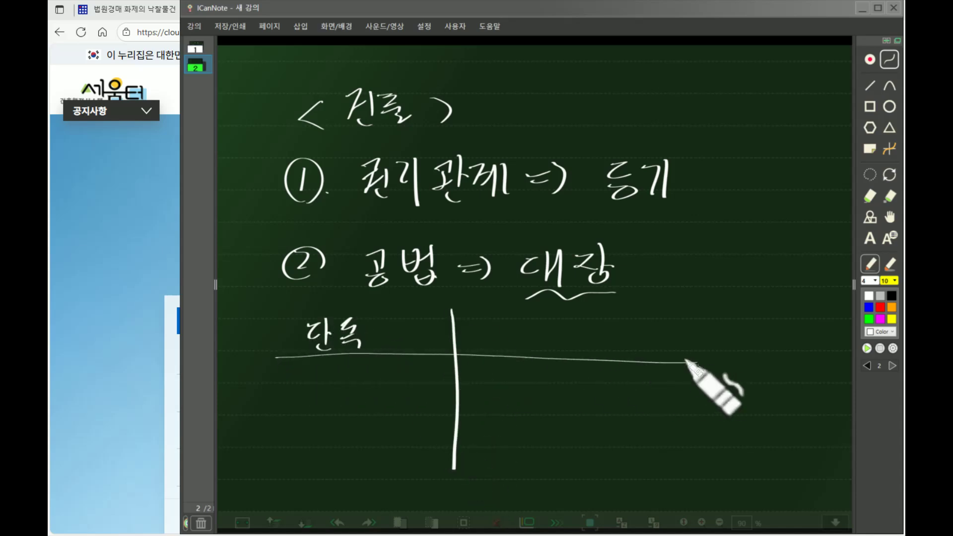
mouse_move(304, 404)
left_mouse_down()
mouse_move(357, 415)
mouse_move(339, 415)
mouse_move(433, 390)
mouse_move(439, 419)
left_mouse_up()
mouse_move(539, 334)
left_mouse_down()
mouse_move(559, 343)
mouse_move(637, 326)
mouse_move(661, 344)
left_mouse_up()
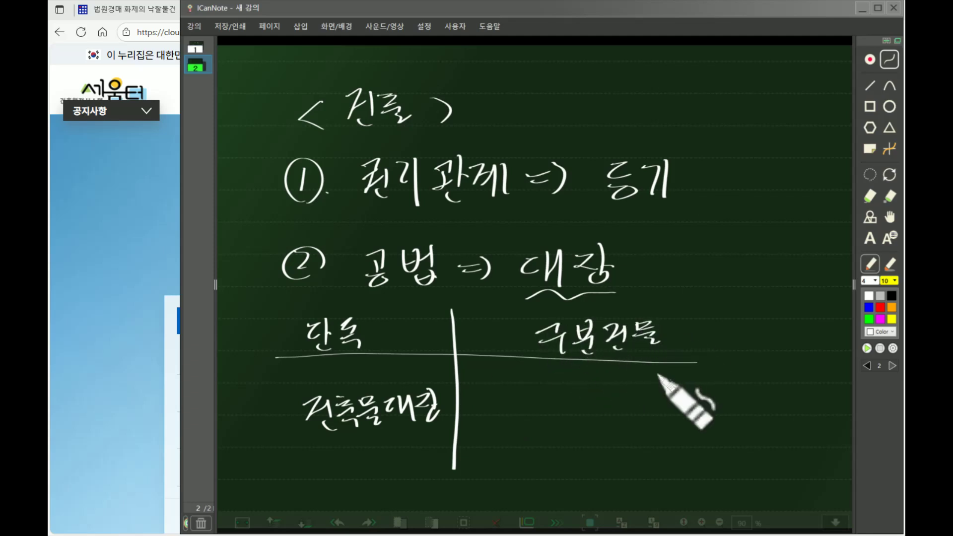
Sketch a circle enclosing six small squares beside line ①, and a tall building divided into a grid of units below it.
mouse_move(762, 81)
left_mouse_down()
mouse_move(795, 144)
mouse_move(742, 84)
mouse_move(733, 114)
mouse_move(783, 115)
left_mouse_up()
left_click_drag(743, 145, 782, 147)
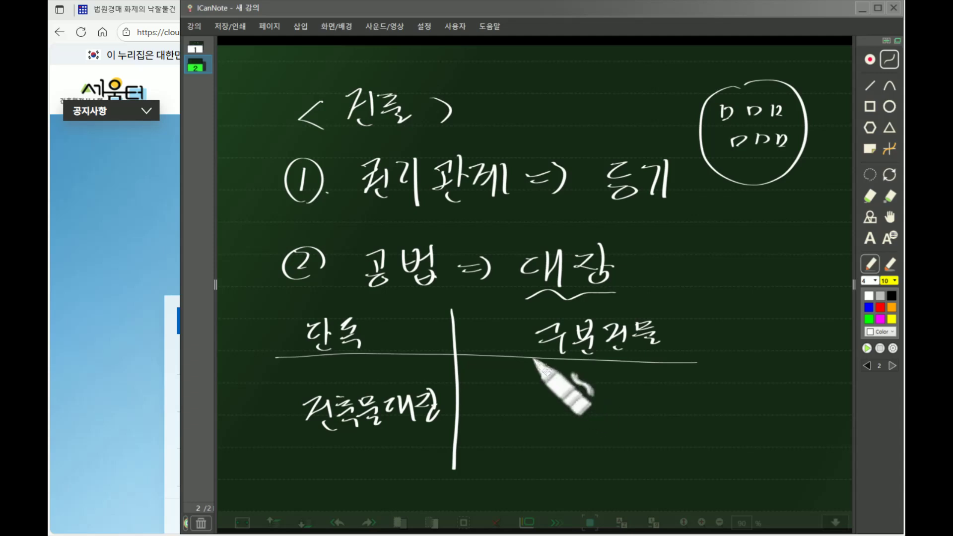
mouse_move(751, 218)
left_mouse_down()
mouse_move(749, 306)
mouse_move(801, 307)
left_mouse_up()
mouse_move(744, 308)
left_mouse_down()
mouse_move(794, 309)
mouse_move(792, 252)
left_mouse_up()
mouse_move(754, 240)
left_mouse_down()
mouse_move(790, 239)
mouse_move(772, 296)
left_mouse_up()
left_click_drag(787, 219, 786, 298)
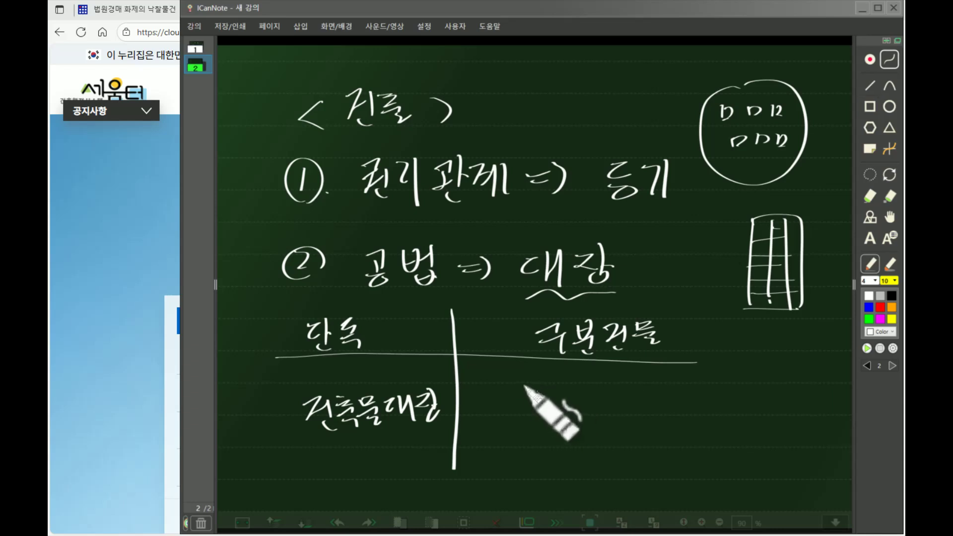
Write 총괄표제부 under 구분건물 followed by dots, and go over the small squares inside the circle.
mouse_move(528, 394)
left_mouse_down()
mouse_move(521, 387)
mouse_move(557, 406)
mouse_move(646, 394)
mouse_move(649, 414)
left_mouse_up()
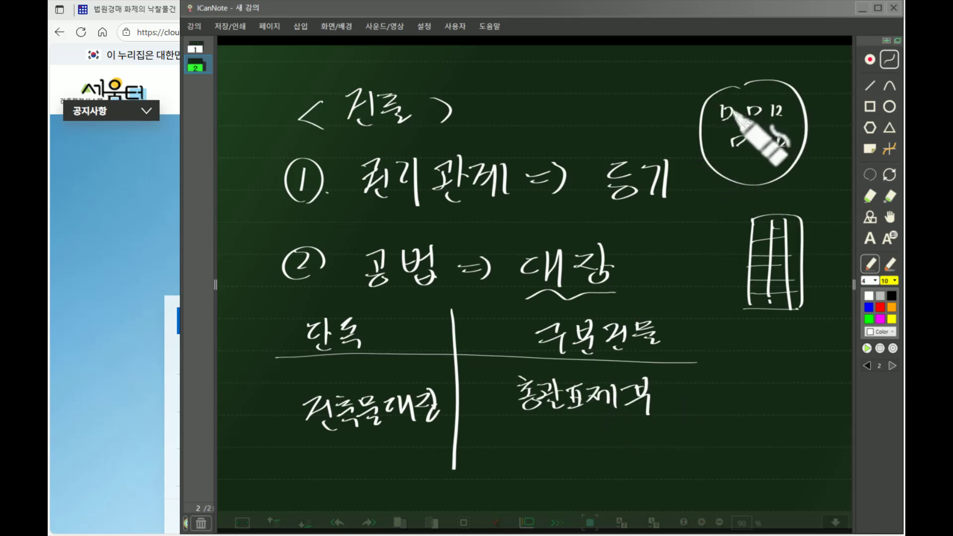
left_click_drag(755, 113, 788, 144)
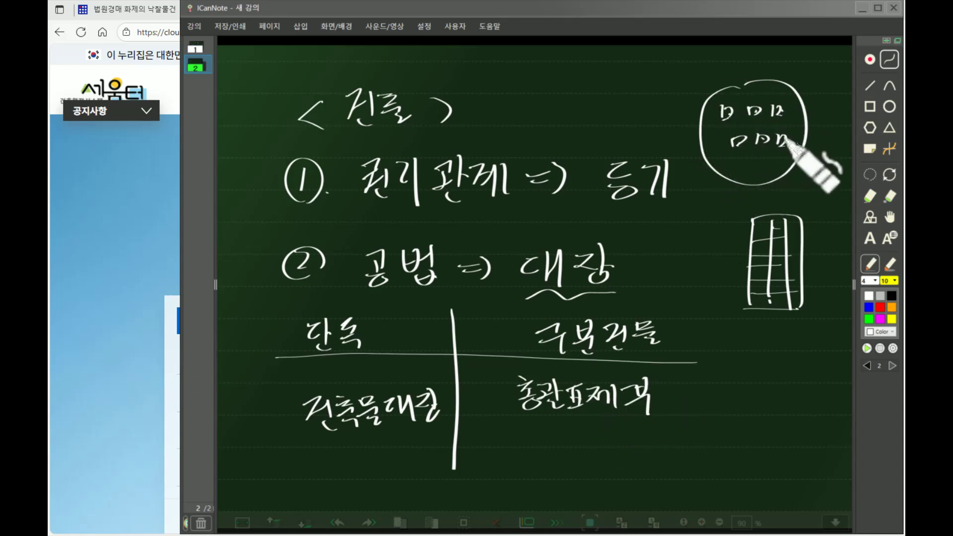
left_click(662, 416)
left_click(673, 413)
left_click(682, 413)
left_click(690, 412)
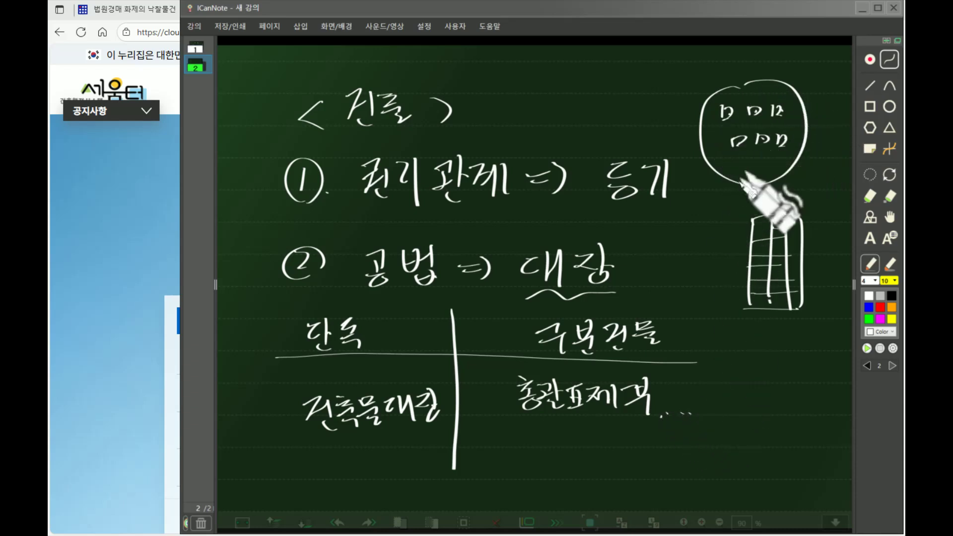
Add 표제부 and 전유부 below 총괄표제부, and link a marked unit of the building labelled 1동 to 전유부 with an arrow.
mouse_move(547, 436)
left_mouse_down()
mouse_move(549, 454)
mouse_move(611, 443)
mouse_move(627, 465)
left_mouse_up()
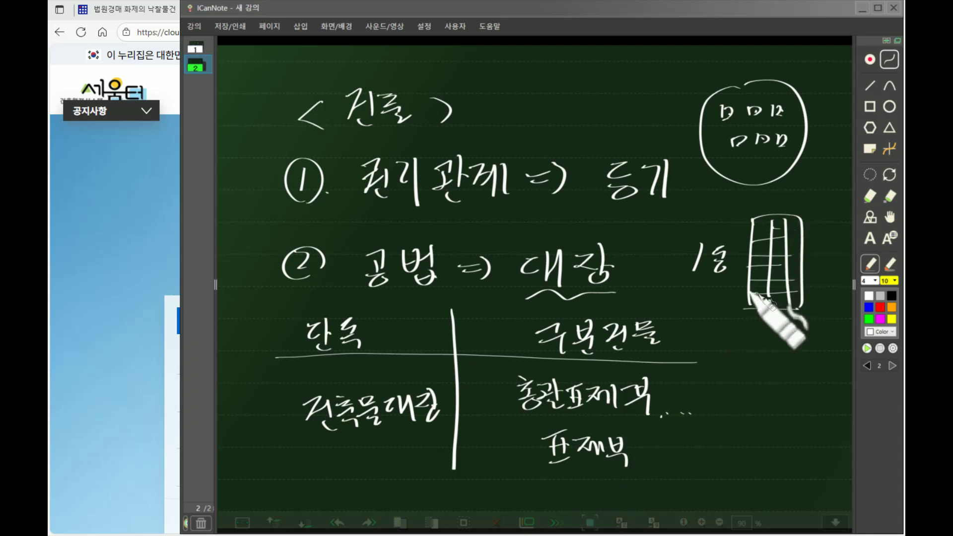
left_click_drag(566, 483, 592, 476)
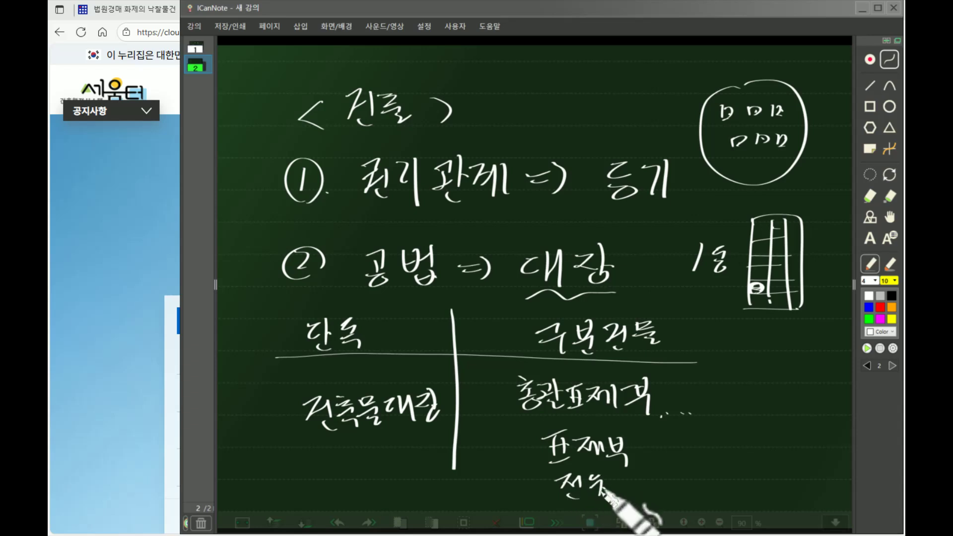
left_click_drag(751, 297, 653, 480)
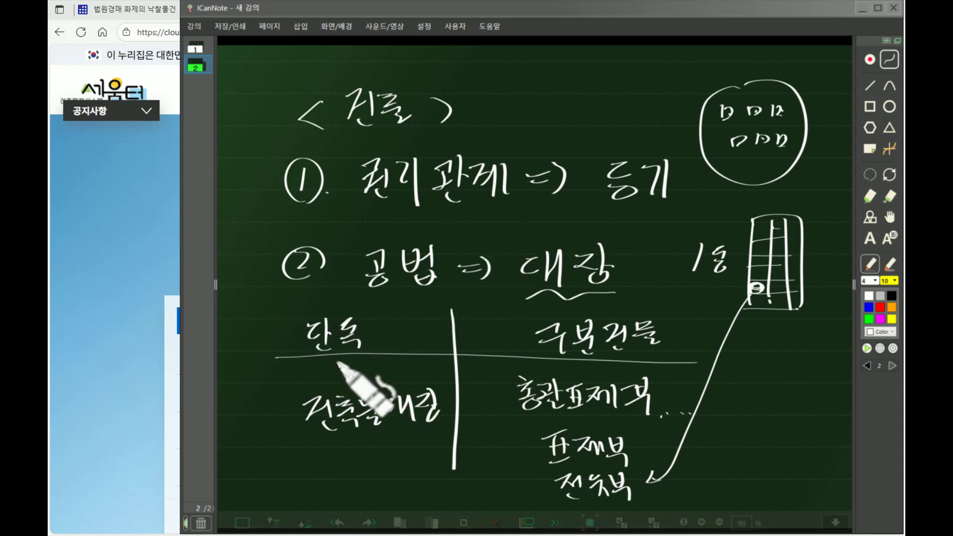
Bracket the three entries under 구분건물 together, and underline 건축물대장 and 등기.
left_click_drag(303, 441, 437, 438)
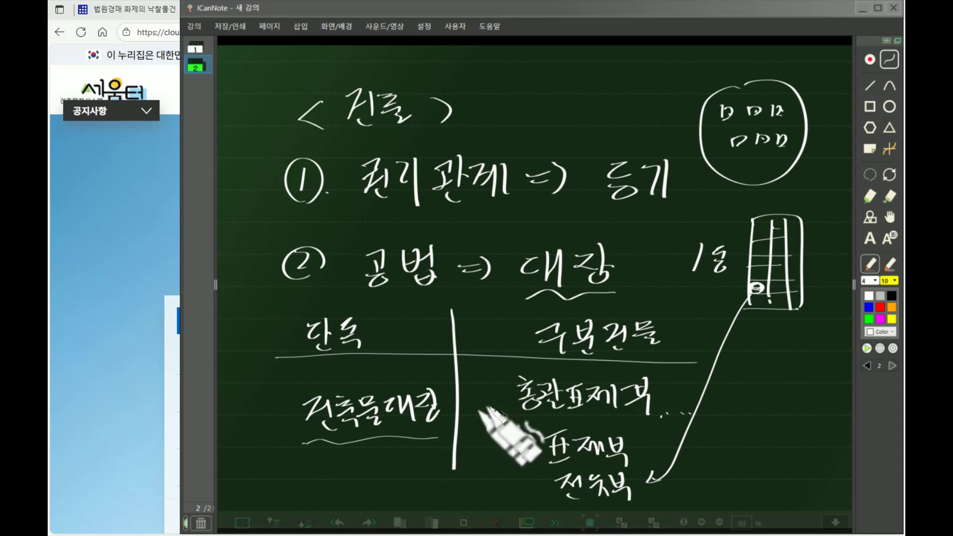
mouse_move(503, 400)
left_mouse_down()
mouse_move(479, 419)
mouse_move(530, 490)
left_mouse_up()
left_click_drag(473, 447, 523, 441)
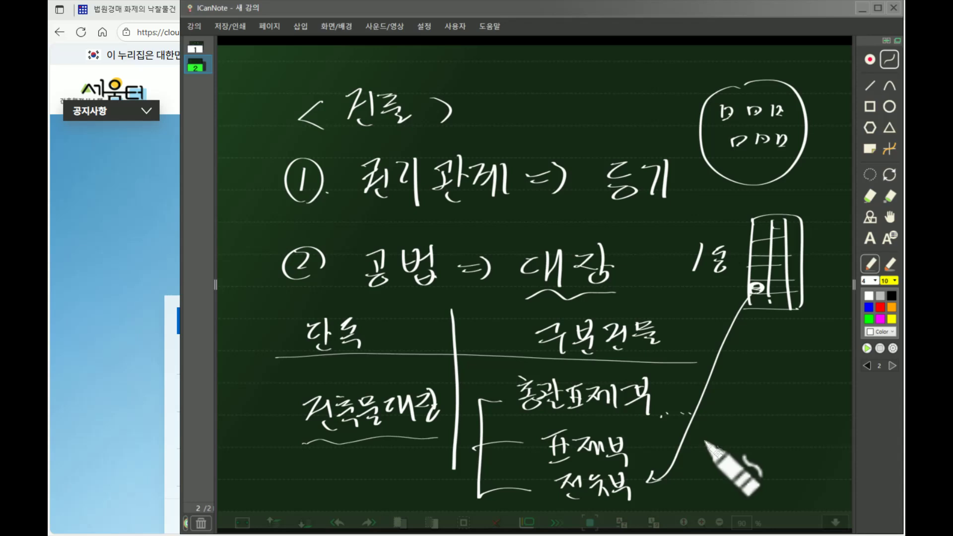
left_click_drag(604, 211, 657, 214)
Add another blank page and handwrite the title 대장 on it.
key("Page_Down")
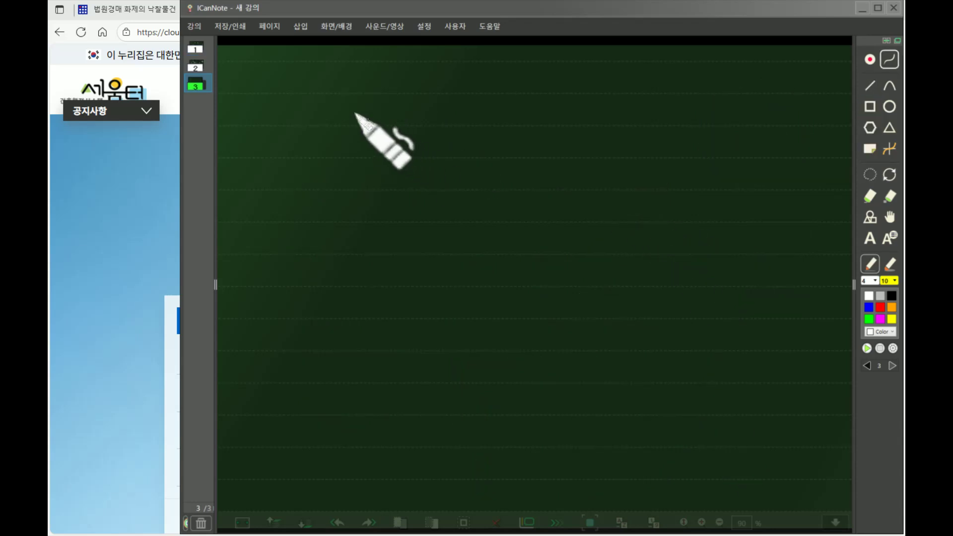
mouse_move(353, 94)
left_mouse_down()
mouse_move(353, 110)
mouse_move(385, 101)
left_mouse_up()
left_click_drag(387, 91, 388, 119)
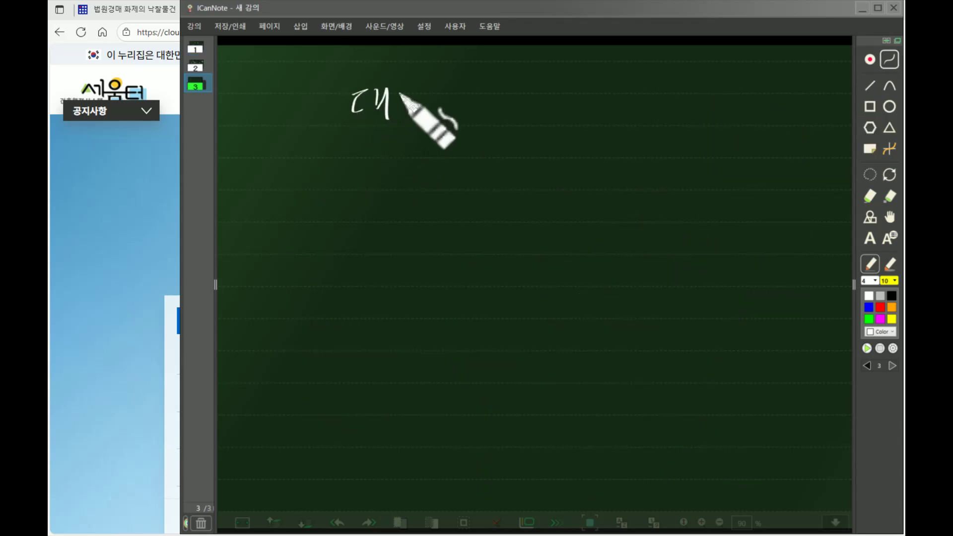
left_click_drag(419, 88, 409, 105)
left_click_drag(421, 83, 423, 102)
left_click_drag(421, 104, 420, 106)
Write 건축물대장 below the title, and draw a large bracket under it with 현황도 beside its lower end.
left_click_drag(313, 159, 321, 176)
left_click_drag(342, 152, 346, 173)
left_click_drag(335, 178, 349, 189)
left_click_drag(361, 148, 368, 150)
mouse_move(357, 161)
left_mouse_down()
mouse_move(378, 157)
mouse_move(381, 188)
left_mouse_up()
left_click_drag(393, 157, 406, 189)
mouse_move(447, 147)
left_mouse_down()
mouse_move(448, 184)
mouse_move(471, 165)
mouse_move(492, 184)
left_mouse_up()
left_click_drag(284, 204, 300, 298)
mouse_move(352, 282)
left_mouse_down()
mouse_move(376, 303)
mouse_move(396, 277)
mouse_move(384, 297)
mouse_move(428, 277)
mouse_move(437, 292)
mouse_move(461, 297)
left_mouse_up()
Write the abbreviated register items 구, 건, 용 and 층 beside the 대장 title, with short dashes and dots underneath.
mouse_move(560, 98)
left_mouse_down()
mouse_move(571, 111)
mouse_move(627, 114)
left_mouse_up()
left_click(580, 118)
left_click_drag(623, 111, 634, 117)
left_click(702, 117)
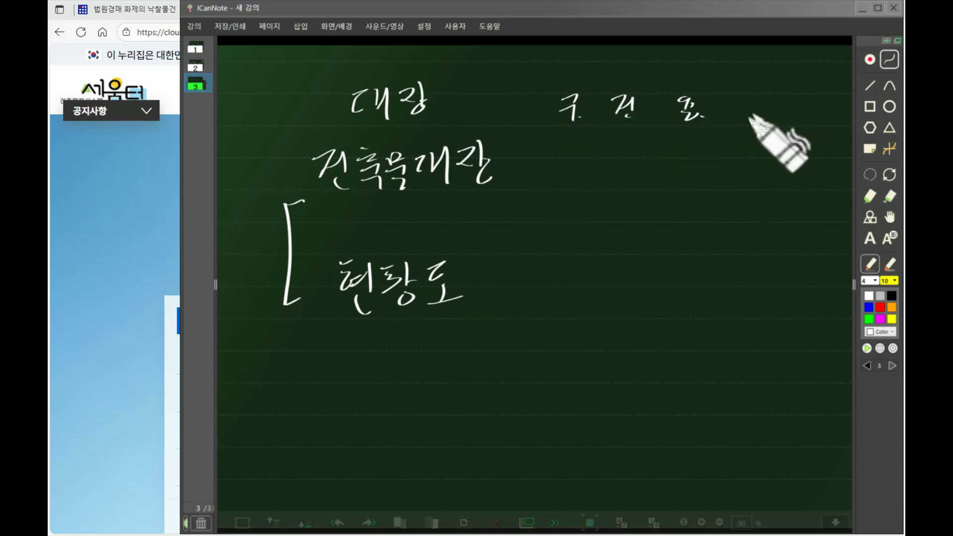
left_click_drag(730, 120, 777, 118)
left_click_drag(673, 133, 686, 133)
left_click(565, 139)
left_click_drag(592, 138, 602, 139)
left_click_drag(745, 133, 756, 133)
left_click(784, 134)
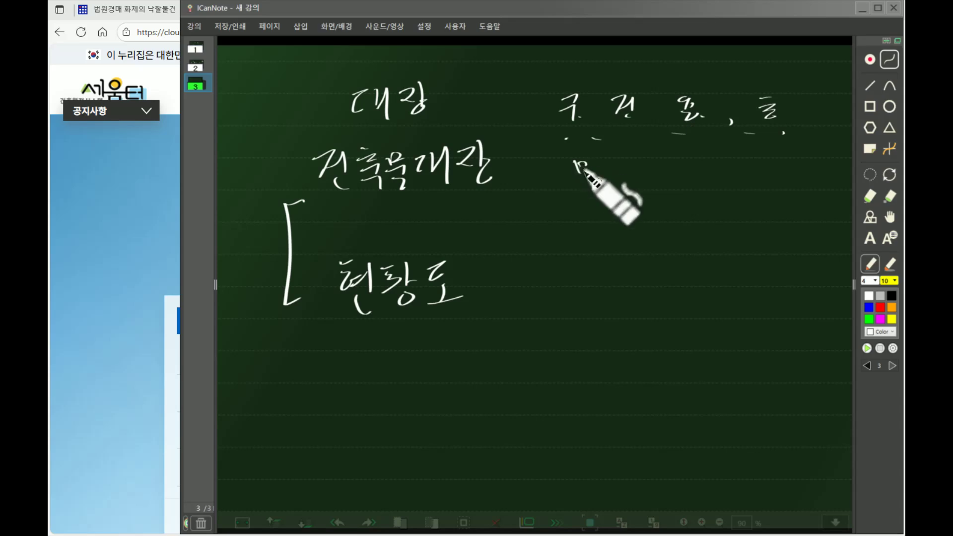
Write 면적 followed by placeholder dashes, add a second row of dashes, and close the list with a long line.
left_click_drag(593, 169, 607, 163)
left_click(653, 166)
left_click_drag(671, 164, 679, 164)
left_click_drag(701, 164, 710, 164)
left_click_drag(740, 163, 751, 163)
left_click(577, 194)
left_click_drag(618, 194, 628, 193)
left_click_drag(669, 189, 680, 189)
left_click_drag(726, 188, 733, 188)
left_click(762, 186)
left_click_drag(516, 213, 806, 230)
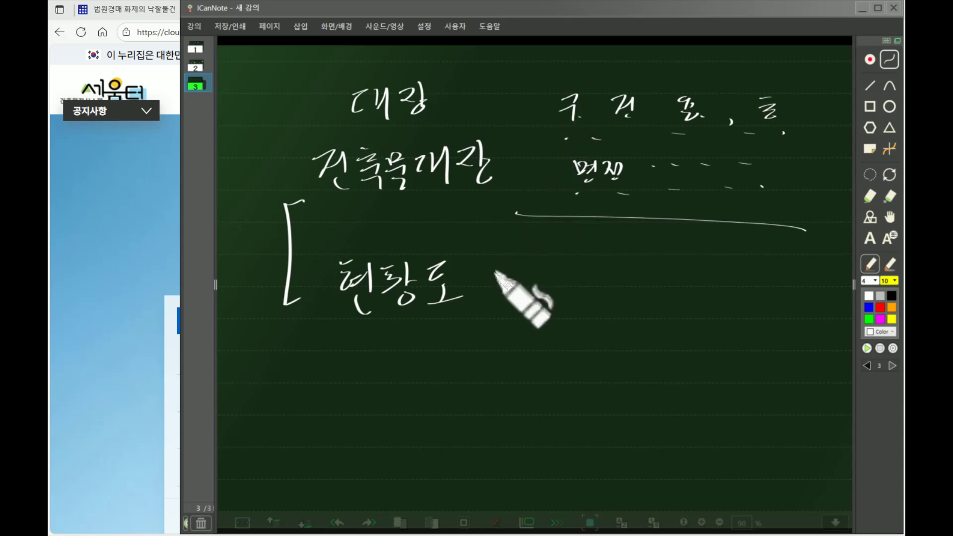
Draw an arrow from 현황도 to a circled 도면, and put a frame around the 대장 title.
left_click_drag(519, 268, 522, 280)
left_click_drag(583, 262, 571, 282)
mouse_move(601, 268)
left_mouse_down()
mouse_move(621, 266)
mouse_move(618, 280)
left_mouse_up()
left_click_drag(574, 302, 628, 297)
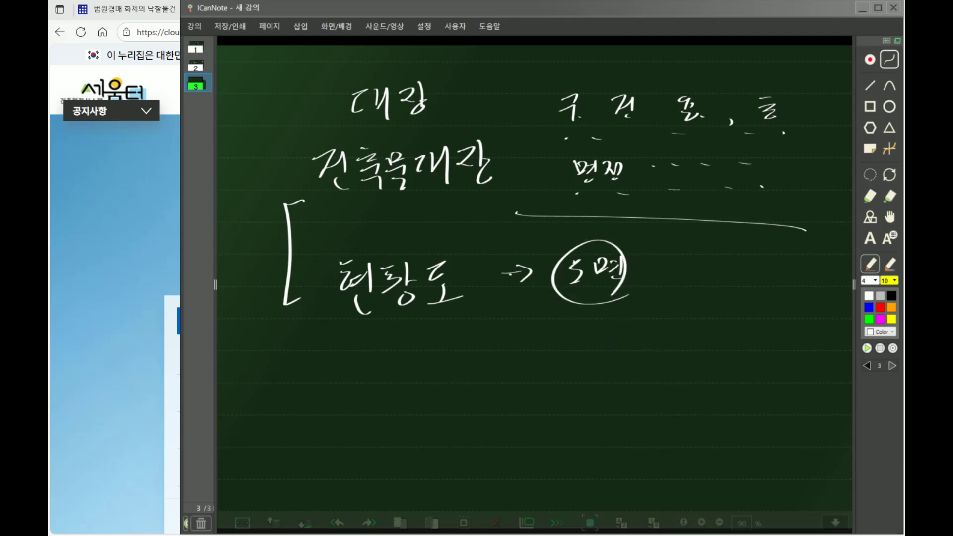
left_click_drag(307, 125, 328, 127)
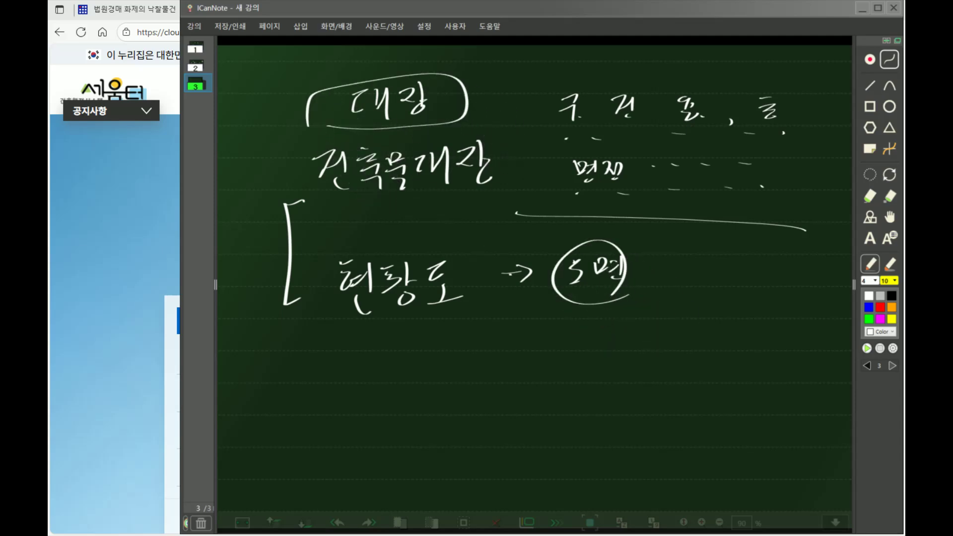
Draw a two-column table below 현황도 headed 단독 and 구분, with a line under the headings.
left_click_drag(516, 374, 515, 484)
left_click_drag(522, 330, 517, 485)
mouse_move(353, 339)
left_mouse_down()
mouse_move(371, 360)
mouse_move(399, 353)
mouse_move(417, 365)
mouse_move(427, 357)
left_mouse_up()
mouse_move(612, 331)
left_mouse_down()
mouse_move(631, 357)
mouse_move(654, 342)
mouse_move(671, 352)
left_mouse_up()
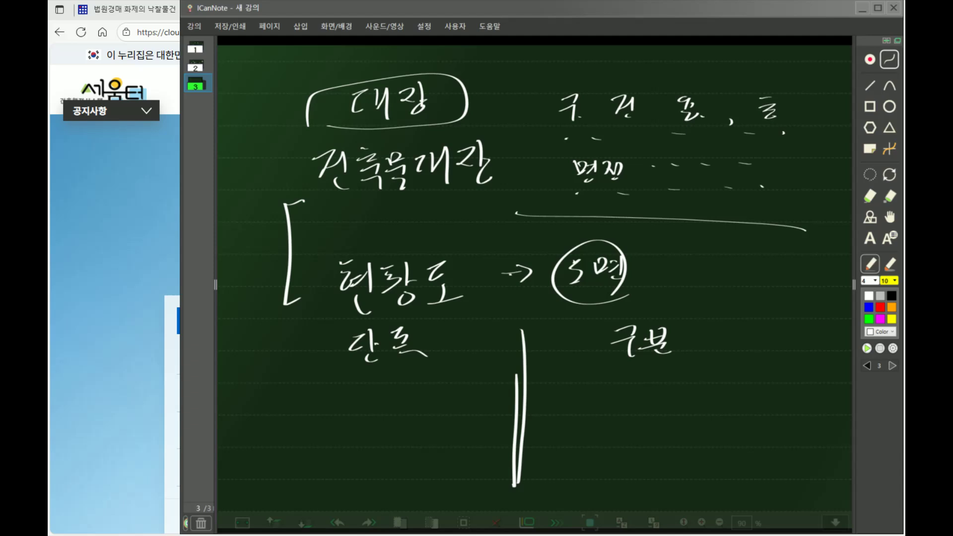
left_click_drag(321, 367, 724, 367)
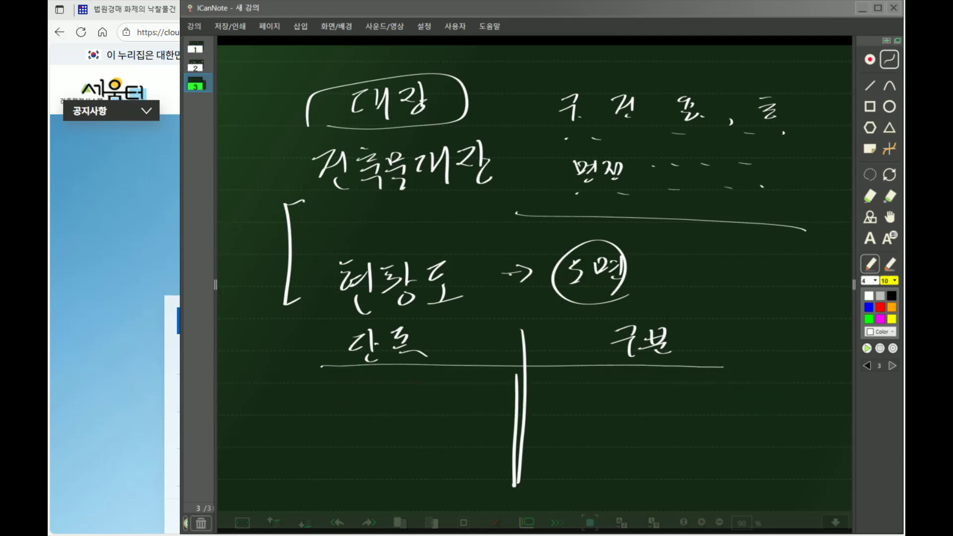
Draw a box with a double-underlined 불법 under 단독, and write a circled 불법 ① and ② 위치 under 구분.
mouse_move(337, 410)
left_mouse_down()
mouse_move(343, 452)
mouse_move(421, 442)
mouse_move(413, 461)
left_mouse_up()
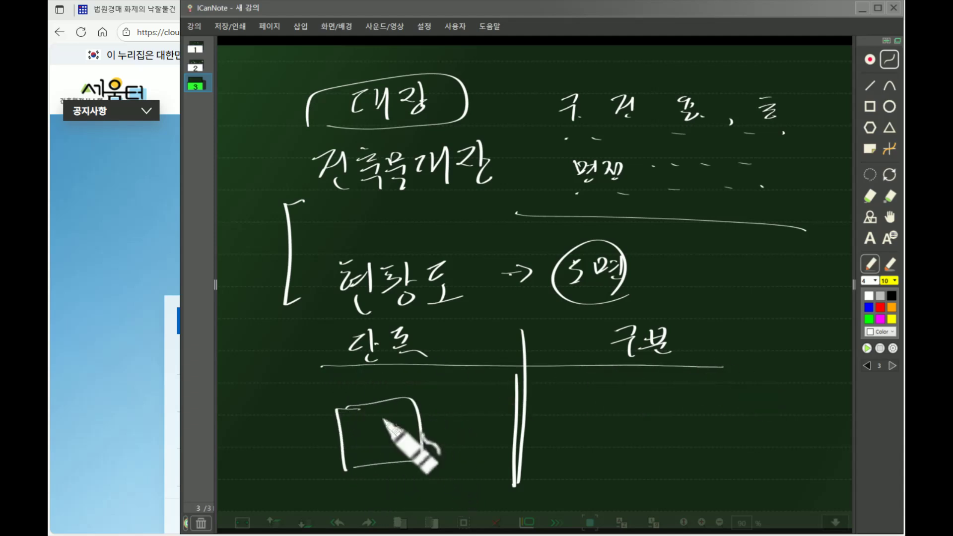
mouse_move(268, 411)
left_mouse_down()
mouse_move(271, 397)
mouse_move(272, 412)
mouse_move(295, 397)
mouse_move(330, 425)
left_mouse_up()
left_click_drag(284, 442, 318, 430)
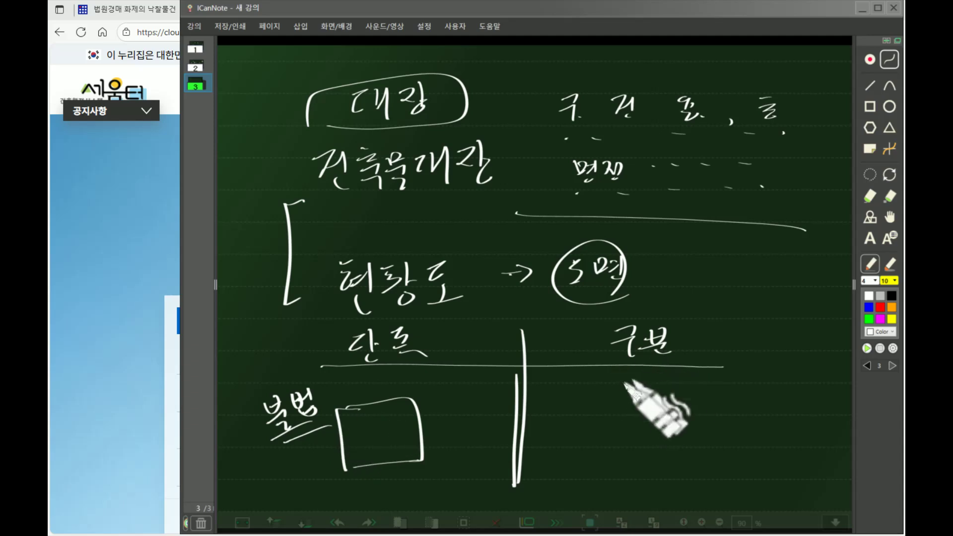
mouse_move(571, 395)
left_mouse_down()
mouse_move(574, 409)
mouse_move(594, 414)
mouse_move(601, 405)
mouse_move(624, 415)
mouse_move(571, 394)
mouse_move(636, 396)
mouse_move(648, 407)
left_mouse_up()
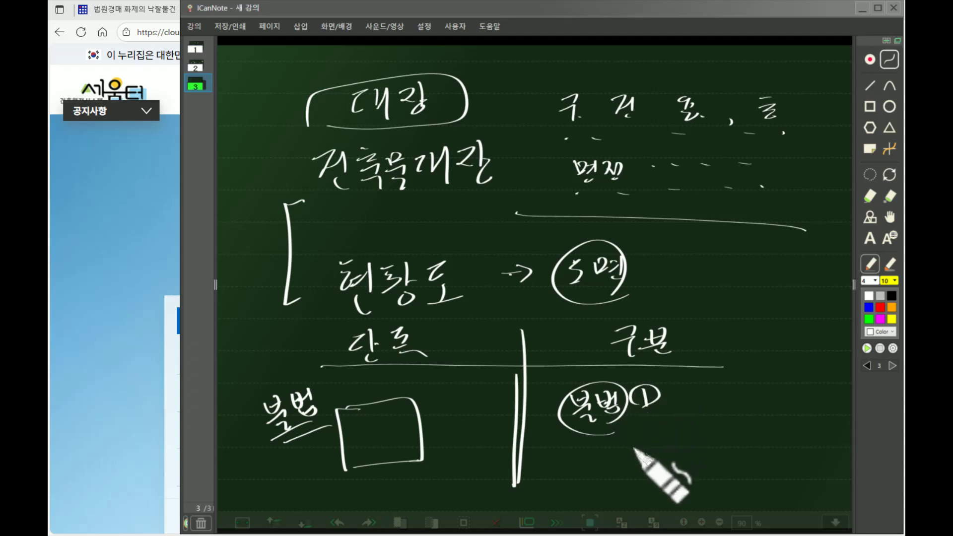
mouse_move(640, 448)
left_mouse_down()
mouse_move(650, 458)
mouse_move(681, 443)
mouse_move(685, 454)
mouse_move(718, 451)
left_mouse_up()
Sketch a wide building divided into a row of small units beside the circled 도면, and draw a star-like mark below it.
mouse_move(703, 256)
left_mouse_down()
mouse_move(708, 293)
mouse_move(818, 293)
mouse_move(713, 312)
left_mouse_up()
mouse_move(710, 271)
left_mouse_down()
mouse_move(814, 268)
mouse_move(730, 301)
mouse_move(767, 301)
left_mouse_up()
left_click_drag(786, 280, 789, 302)
left_click_drag(722, 287, 723, 293)
left_click_drag(736, 287, 736, 292)
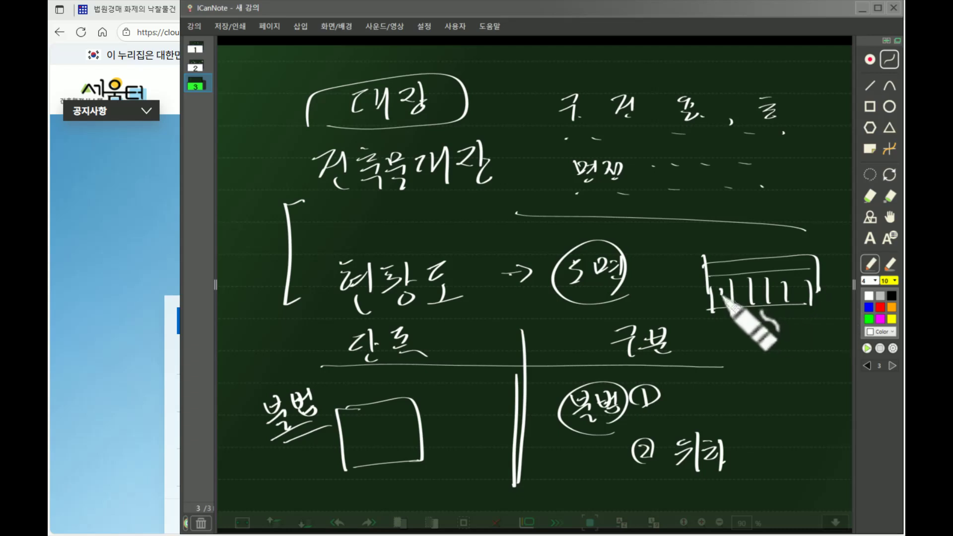
left_click_drag(808, 284, 814, 301)
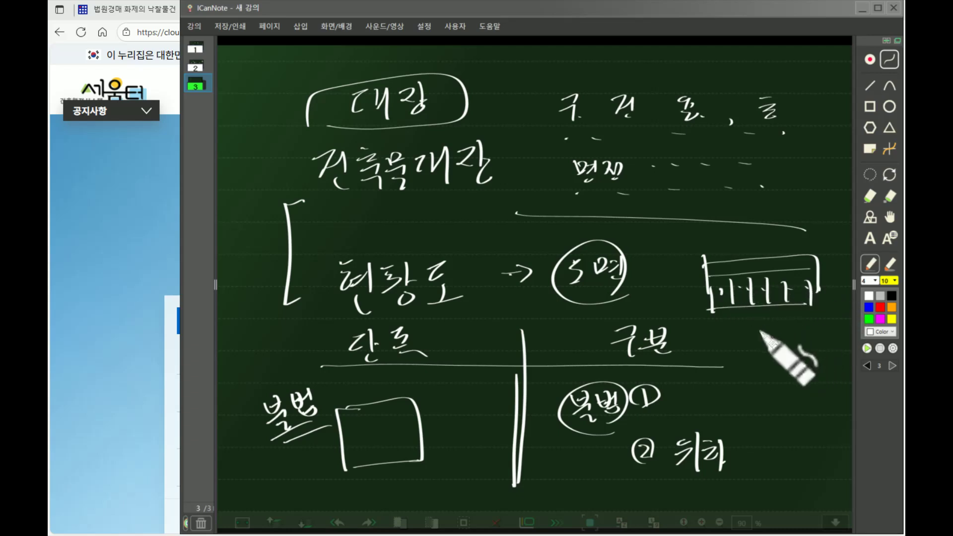
mouse_move(752, 341)
left_mouse_down()
mouse_move(759, 352)
mouse_move(747, 366)
mouse_move(776, 368)
left_mouse_up()
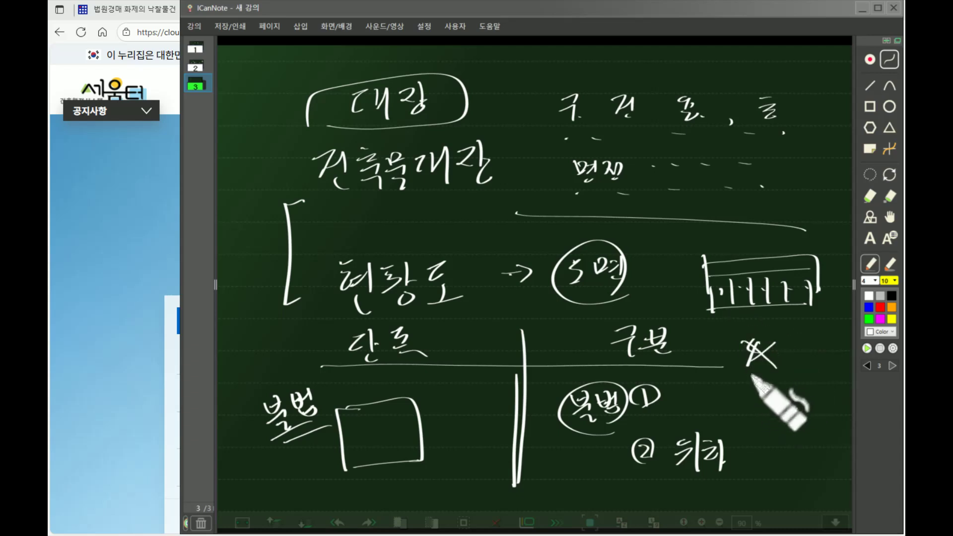
Draw a box below the star-like mark and write 2 and 3 above 1 and 4 inside it.
mouse_move(742, 373)
left_mouse_down()
mouse_move(737, 431)
mouse_move(812, 425)
left_mouse_up()
left_click_drag(744, 434, 780, 432)
left_click_drag(752, 404, 750, 422)
mouse_move(750, 382)
left_mouse_down()
mouse_move(800, 395)
mouse_move(796, 423)
left_mouse_up()
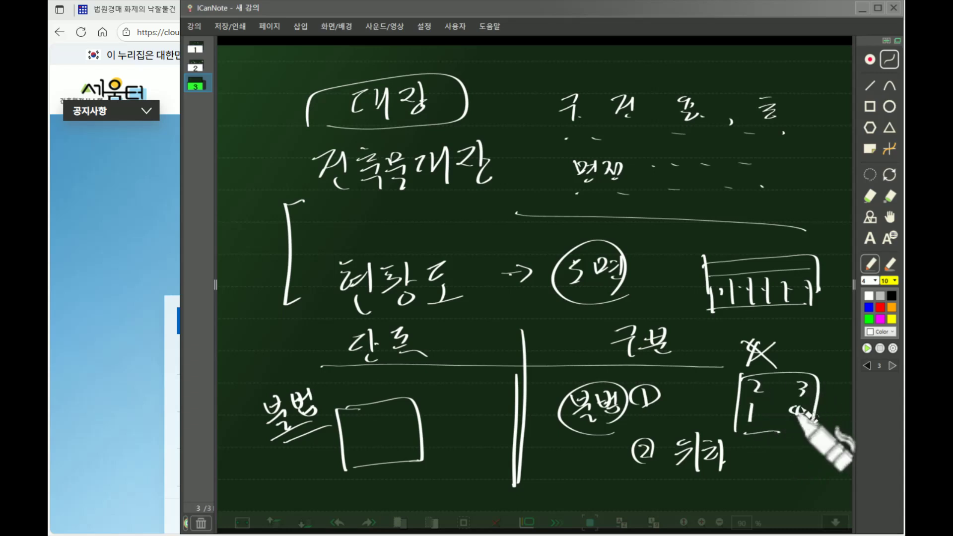
Draw a smaller box beneath the numbered one with 3 and 2 above 4 and 1, framing the 1 in both boxes.
mouse_move(750, 450)
left_mouse_down()
mouse_move(752, 486)
mouse_move(809, 492)
left_mouse_up()
mouse_move(760, 475)
left_mouse_down()
mouse_move(772, 482)
mouse_move(765, 485)
left_mouse_up()
mouse_move(758, 455)
left_mouse_down()
mouse_move(769, 465)
mouse_move(761, 469)
mouse_move(803, 465)
left_mouse_up()
left_click_drag(800, 477, 798, 487)
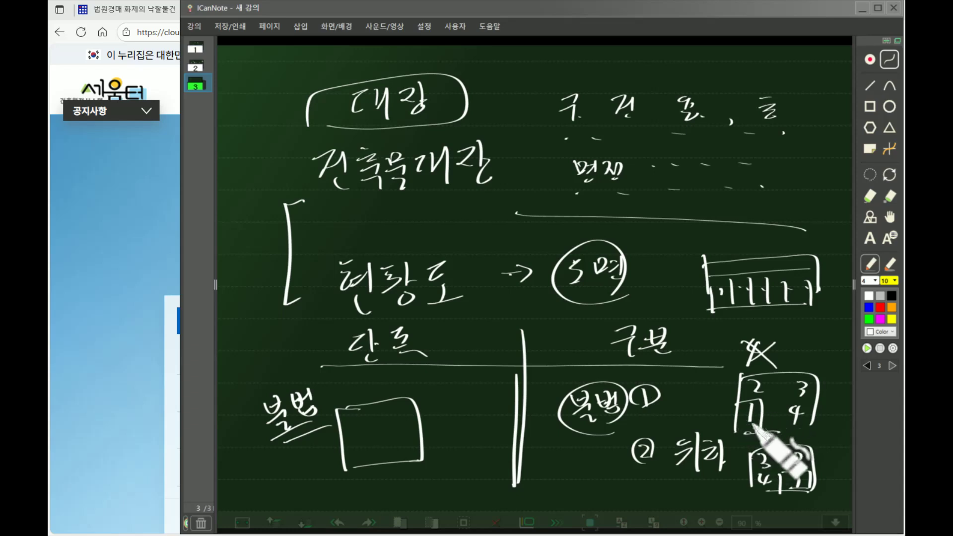
Divide the upper numbered box into four cells, and circle the 1 in both boxes and the word 현황도.
left_click_drag(783, 375, 778, 426)
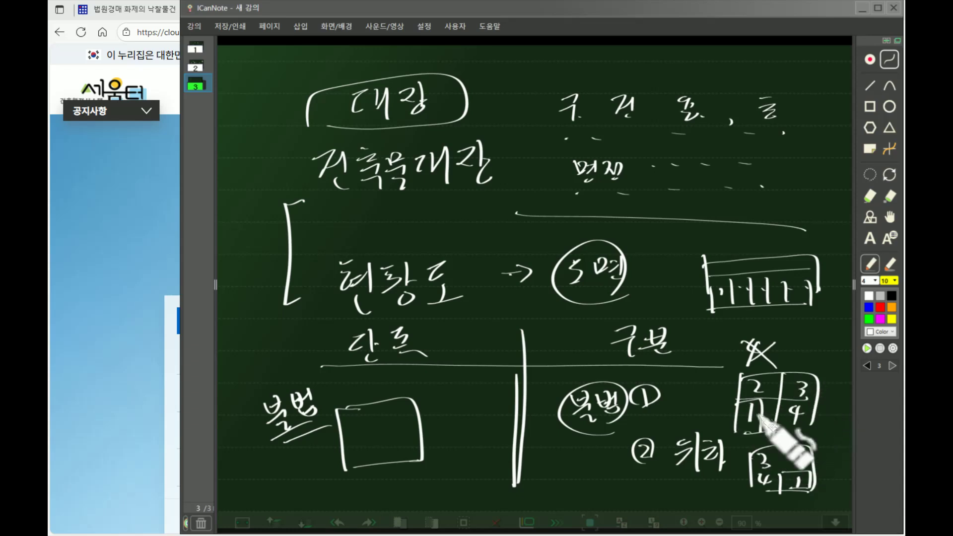
left_click_drag(748, 431, 749, 426)
left_click_drag(795, 469, 782, 478)
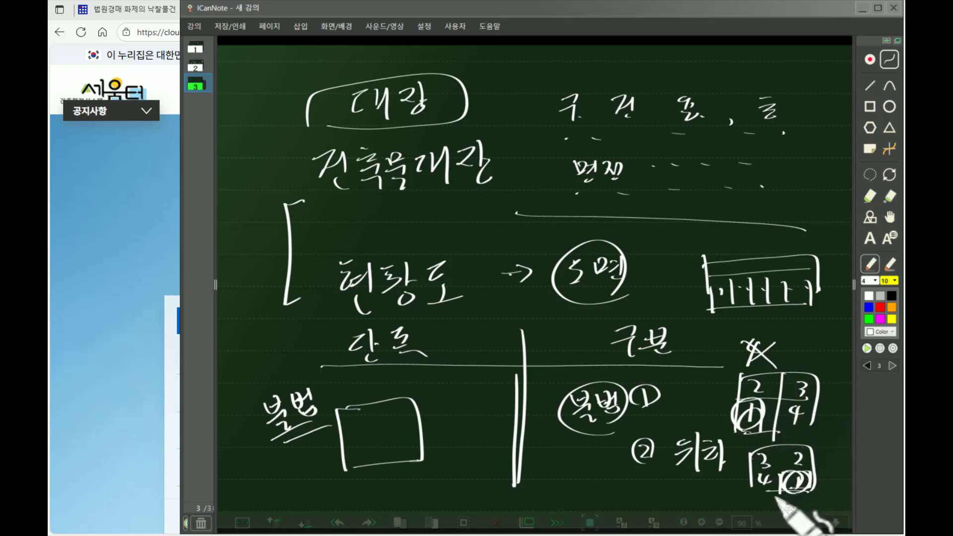
left_click_drag(416, 318, 417, 343)
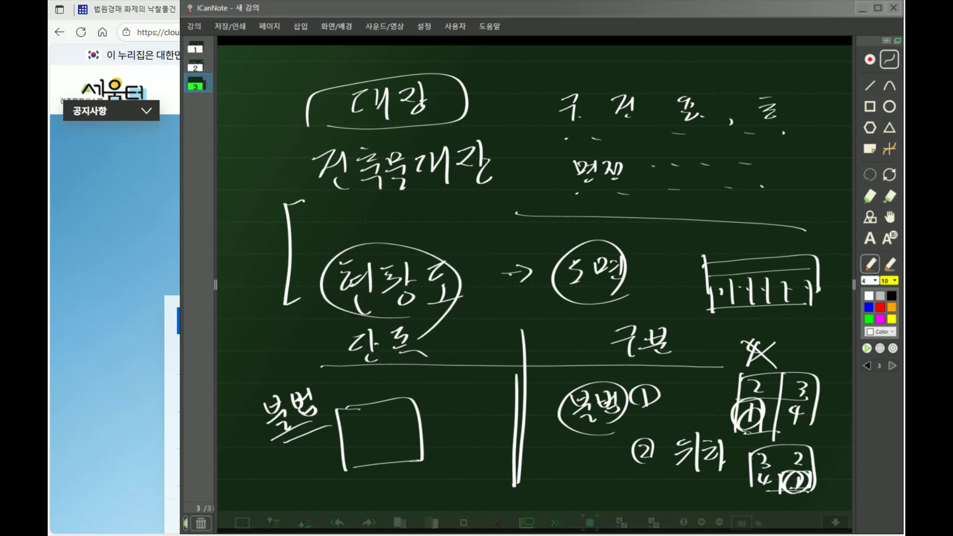
Switch to the 세움터 site in Edge and open the 건축물현황도 발급 service.
left_click(110, 273)
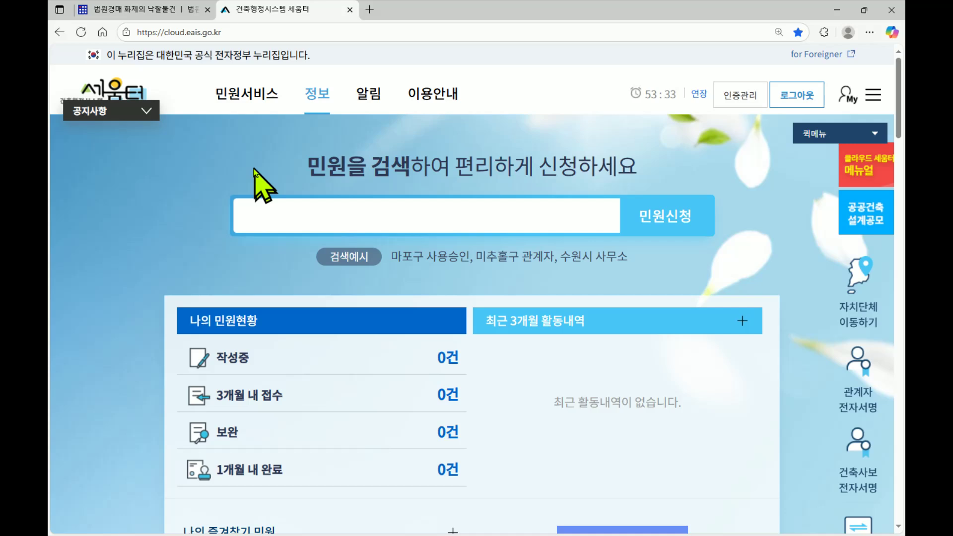
mouse_move(231, 112)
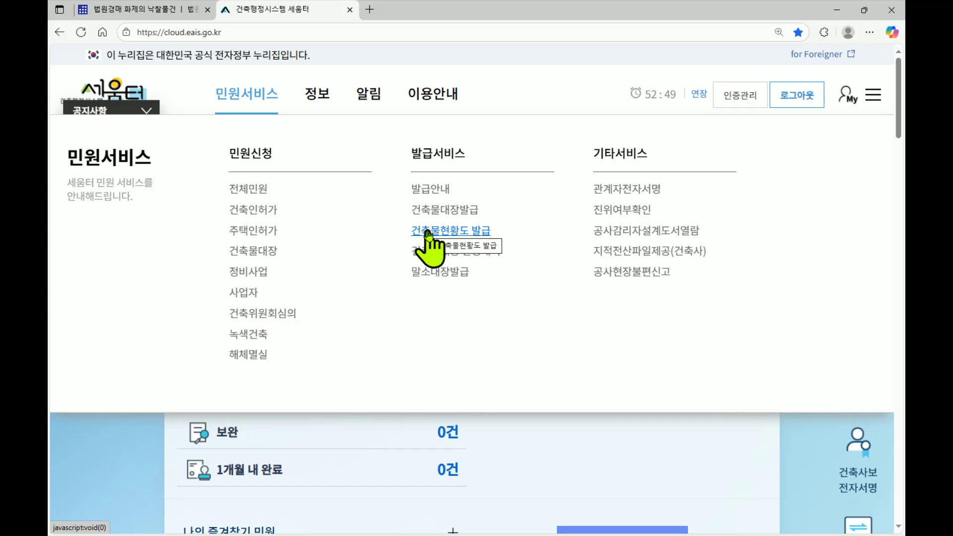
left_click(428, 238)
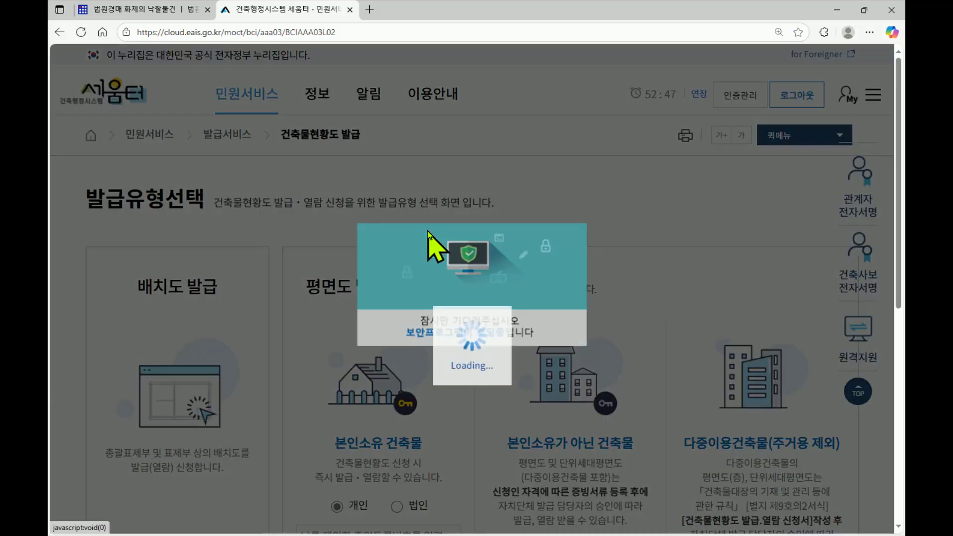
Review the 배치도 발급 and 평면도 발급 options, including the conditions for buildings owned by the applicant and by others.
scroll(509, 285, "down", 3)
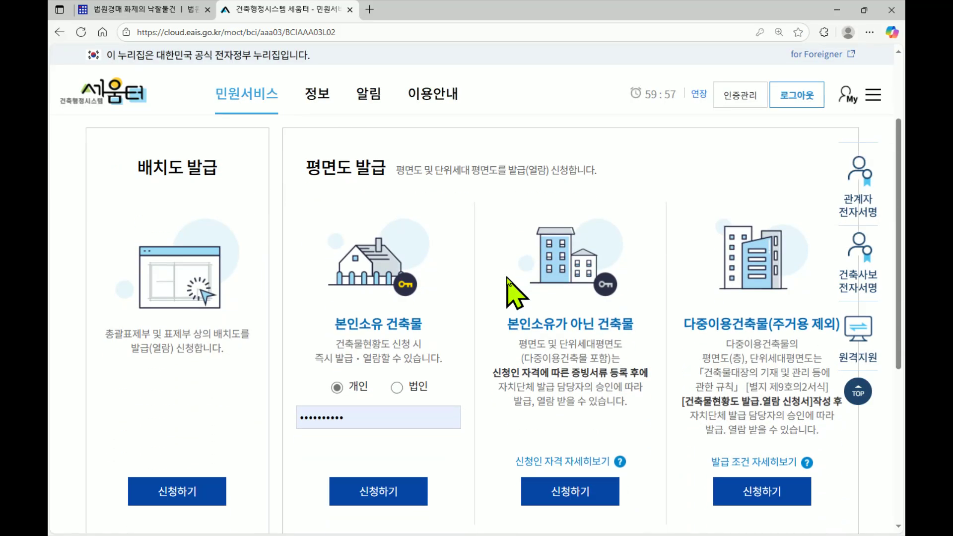
scroll(251, 323, "up", 2)
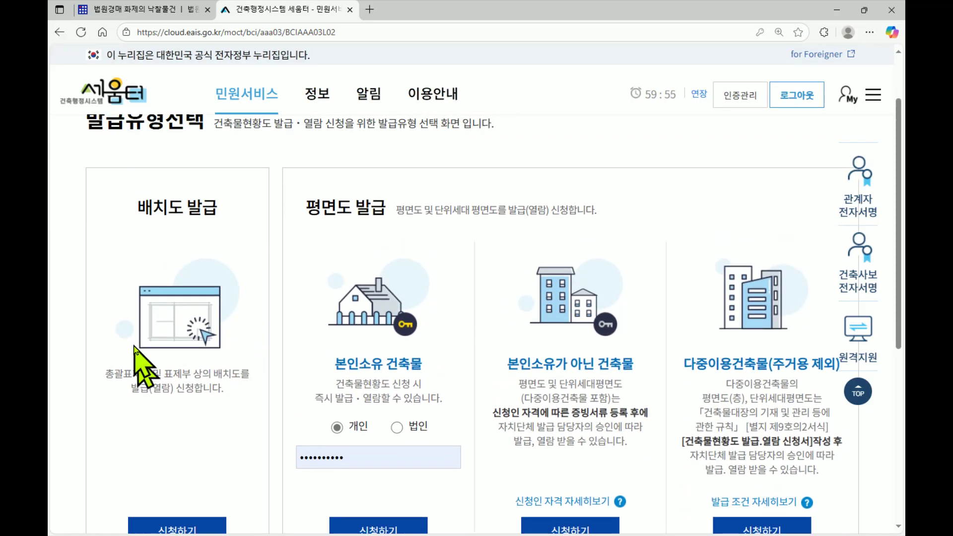
scroll(250, 340, "down", 1)
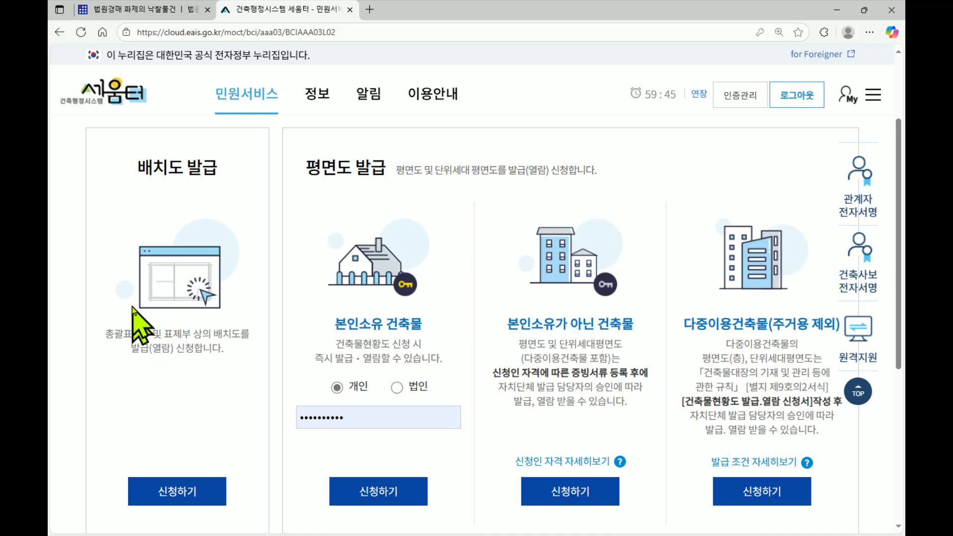
scroll(348, 355, "down", 1)
scroll(447, 343, "up", 1)
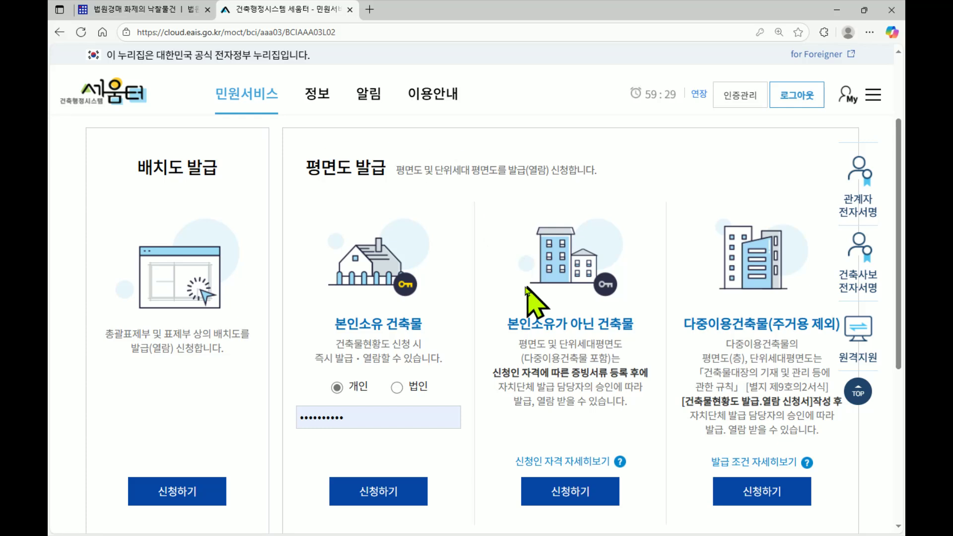
scroll(505, 296, "down", 1)
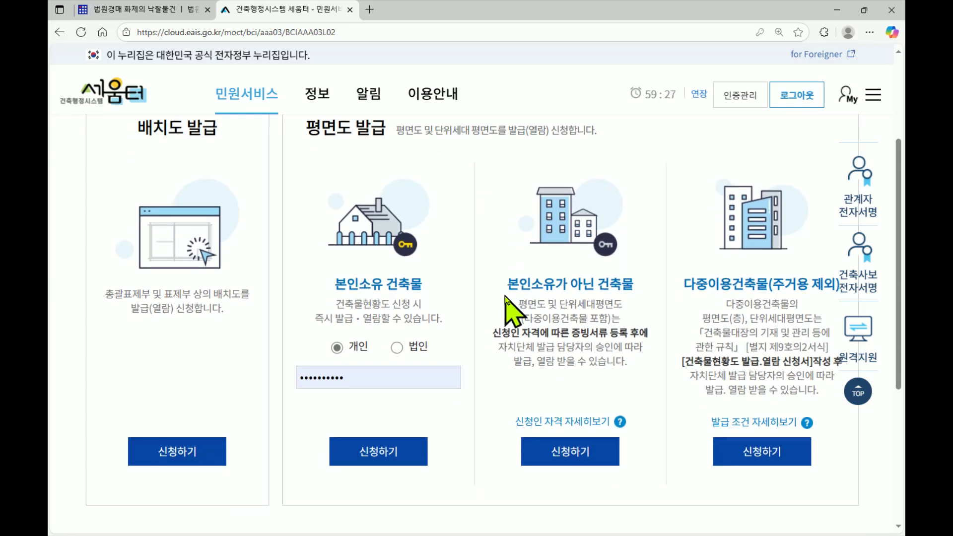
Open the 건축물현황도 발급(열람) 및 신청안내 guide and read its fees, drawing types and required documents for each applicant qualification.
left_click(505, 296)
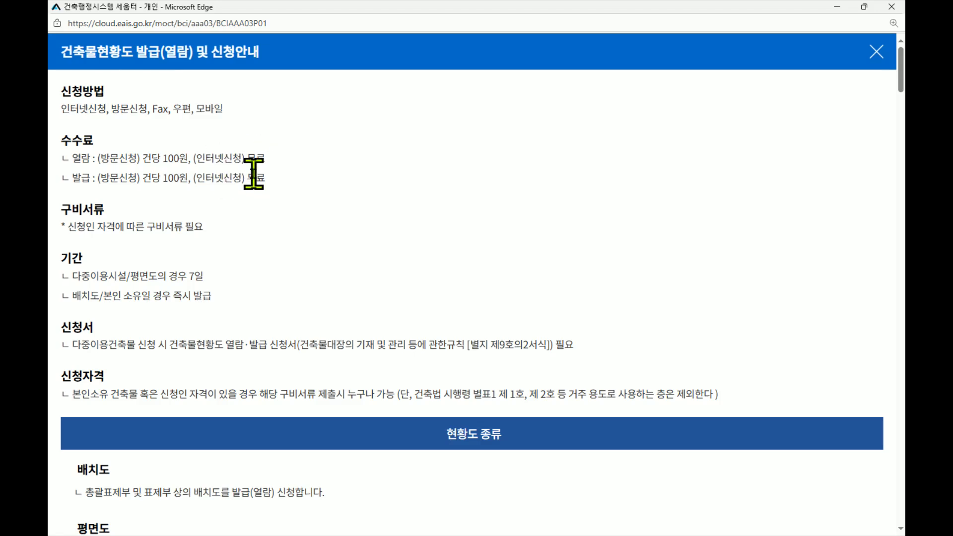
scroll(254, 182, "down", 5)
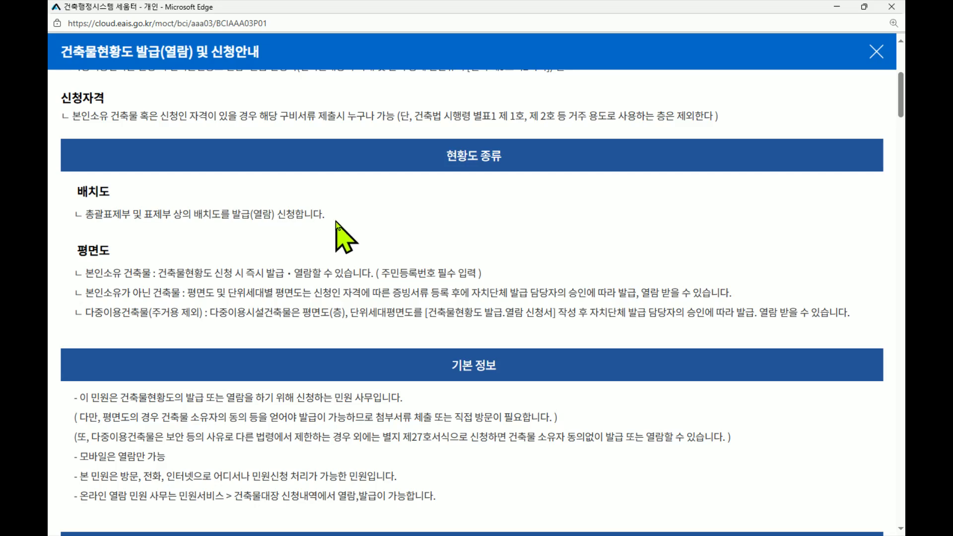
scroll(336, 223, "down", 1)
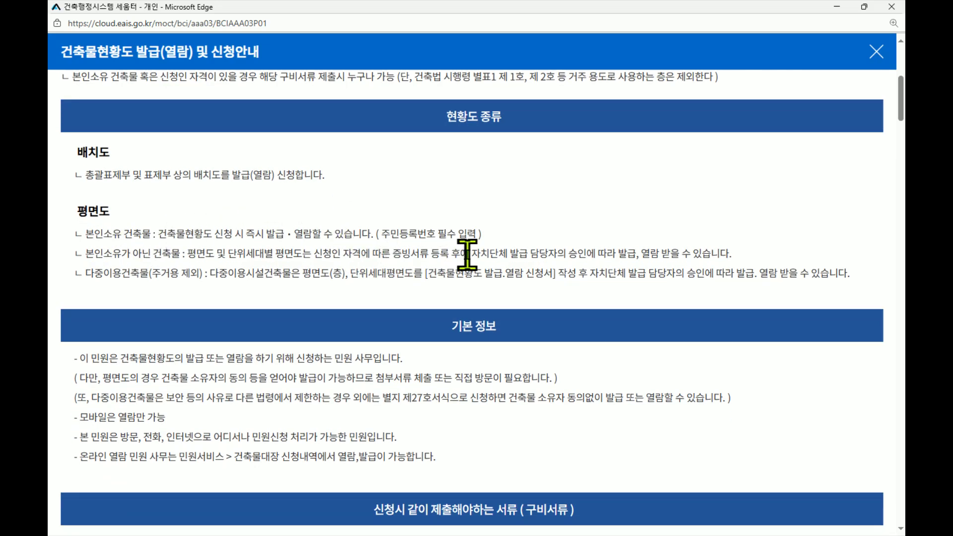
scroll(472, 254, "down", 2)
scroll(472, 254, "down", 5)
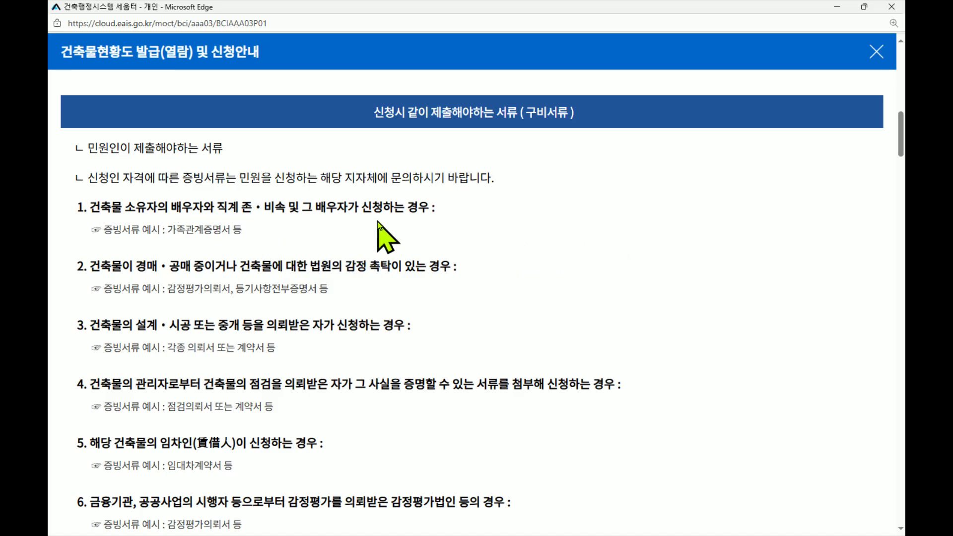
scroll(497, 228, "down", 1)
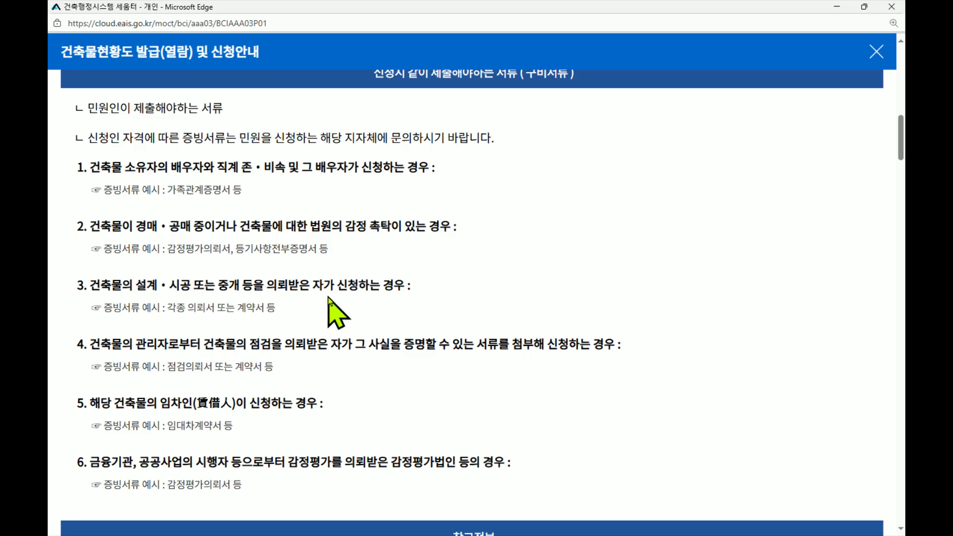
scroll(414, 320, "down", 1)
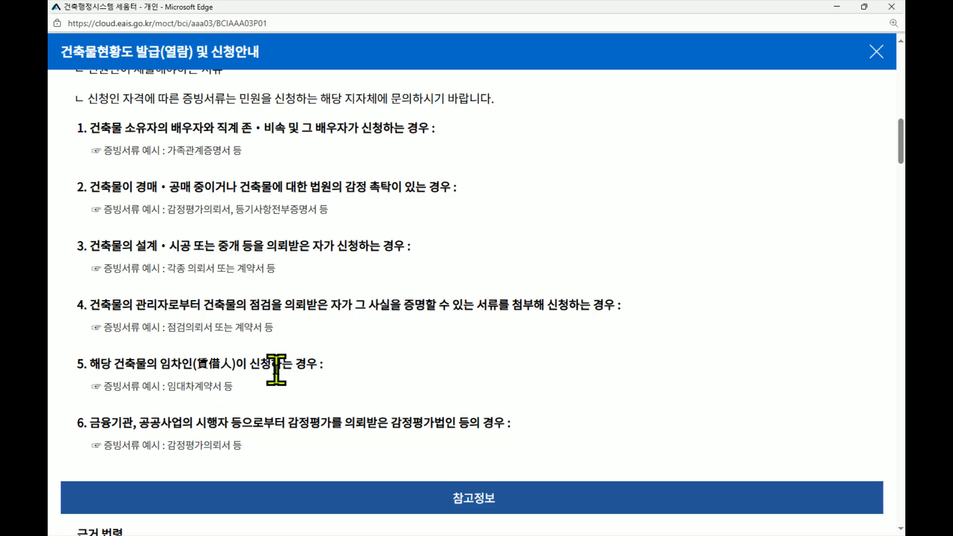
scroll(325, 375, "down", 1)
scroll(488, 371, "down", 10)
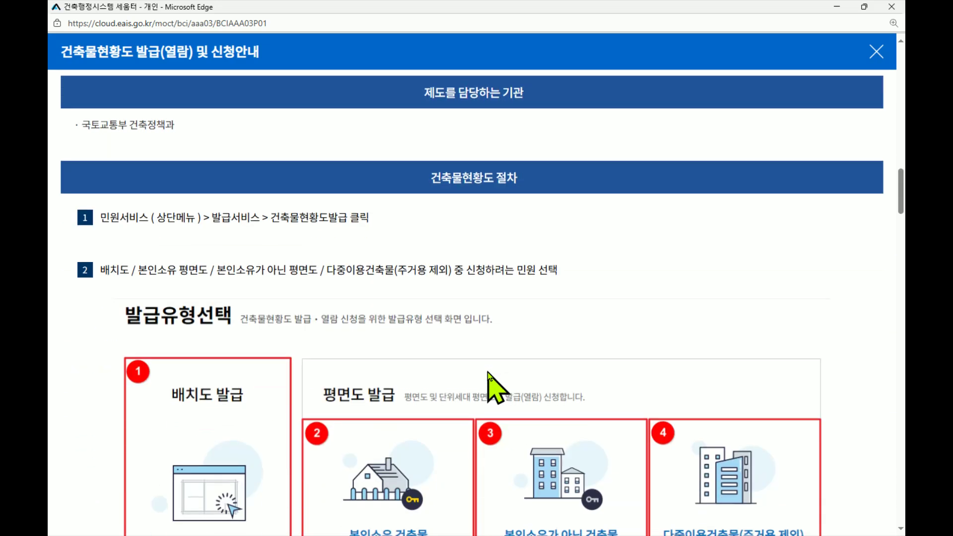
Examine the guide's procedure for choosing an issue type and for searching and selecting the building's floor plans.
scroll(488, 372, "down", 3)
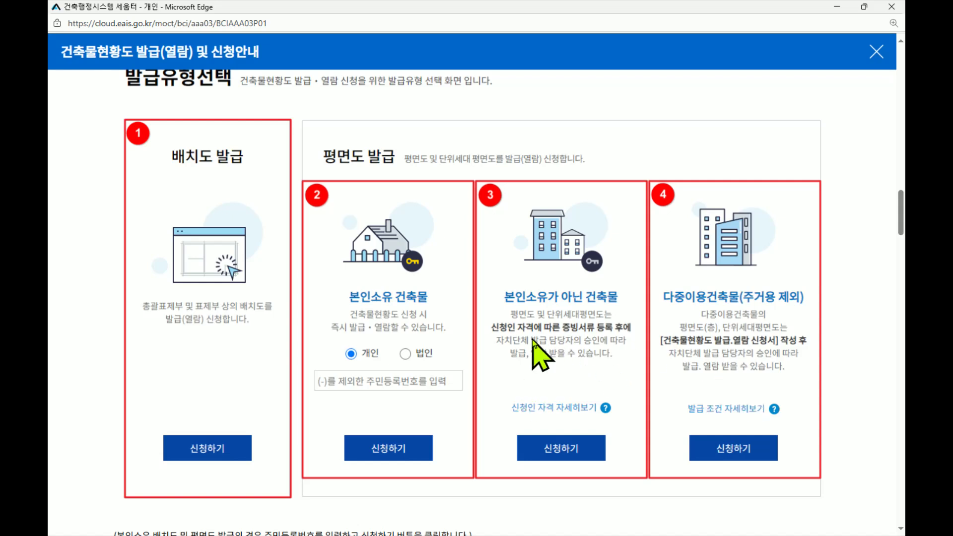
scroll(551, 378, "down", 4)
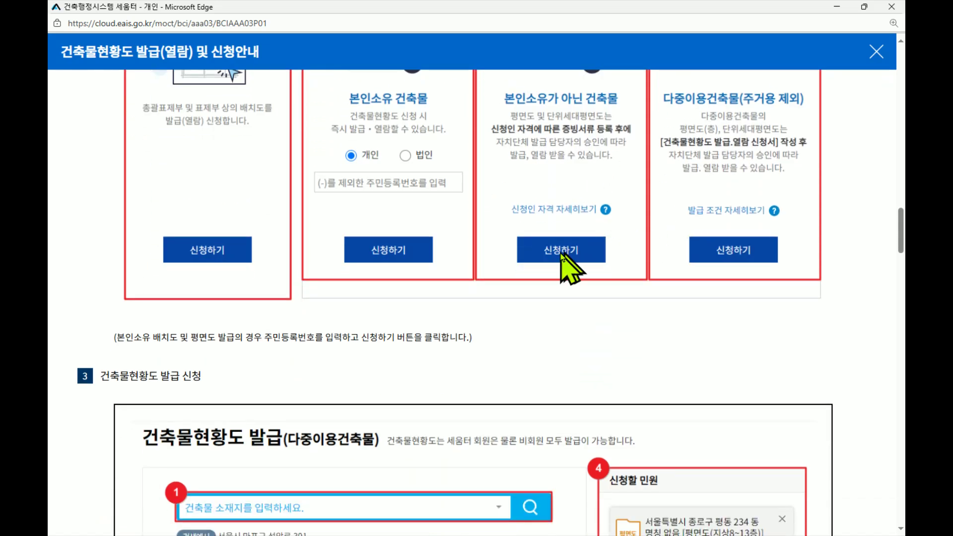
scroll(556, 255, "down", 2)
scroll(557, 256, "down", 5)
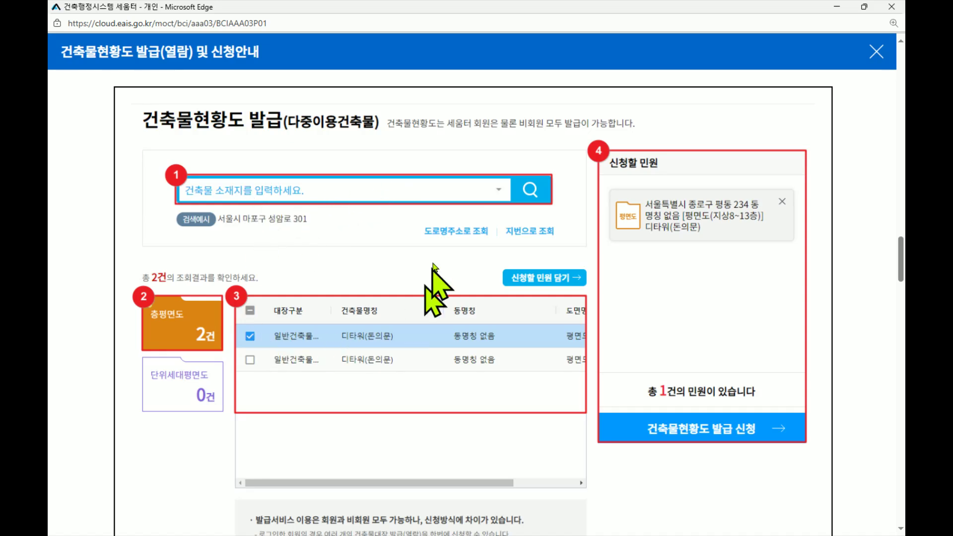
scroll(373, 442, "down", 1)
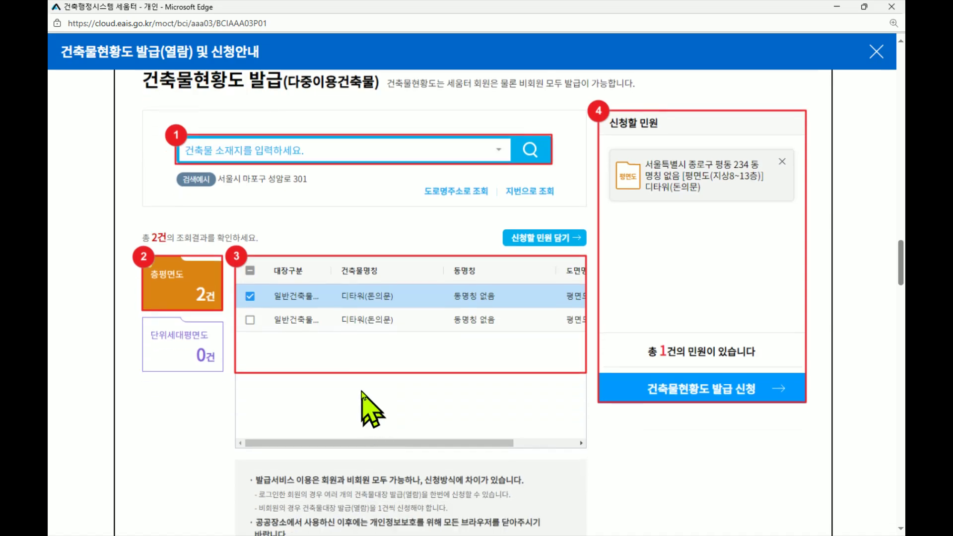
scroll(337, 387, "up", 1)
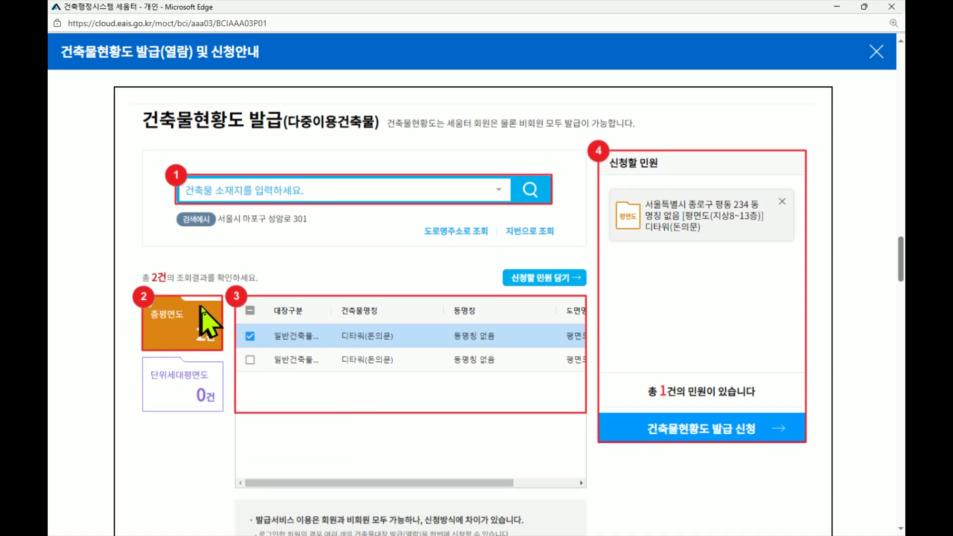
scroll(204, 330, "down", 1)
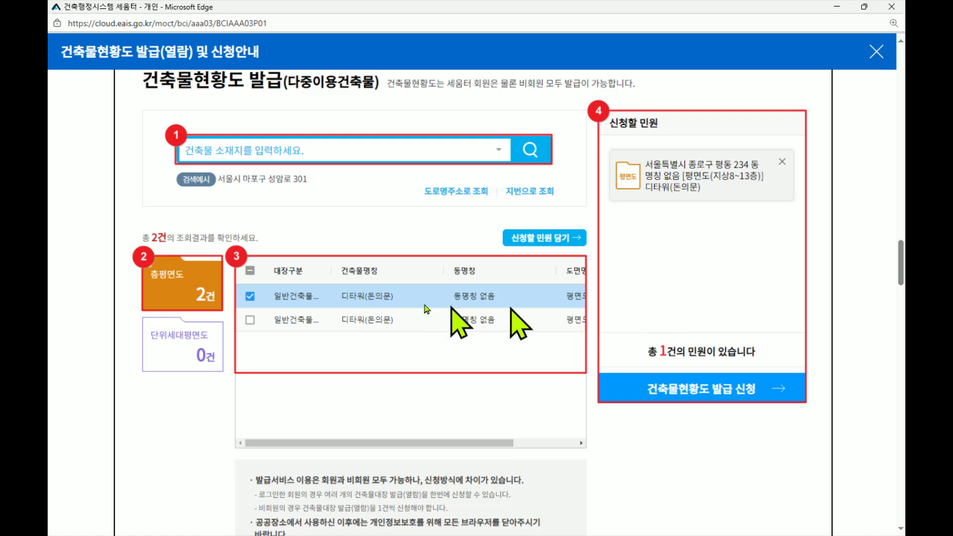
Read the guide's procedure step 4 on entering application details for 본인소유가 아닌 평면도 and 다중이용건축물.
scroll(541, 338, "down", 15)
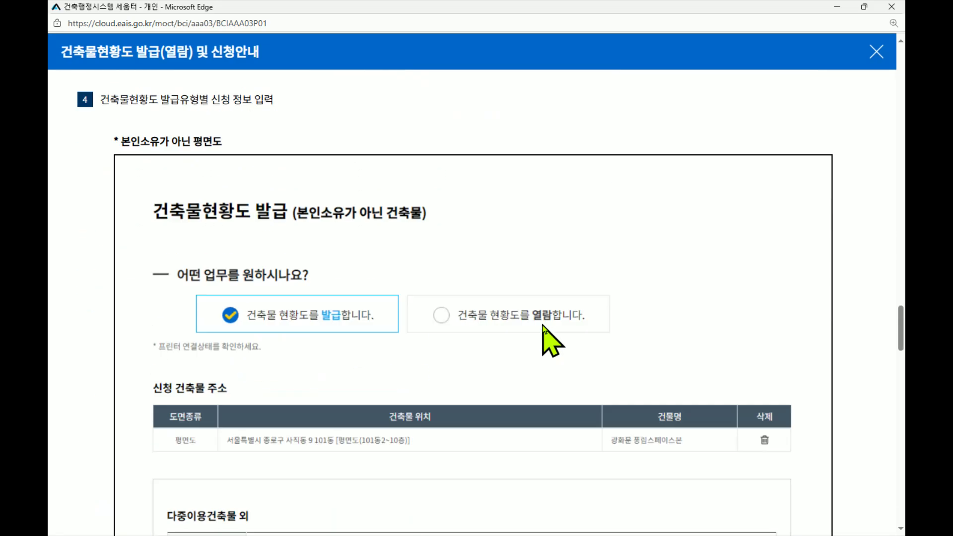
scroll(544, 330, "down", 1)
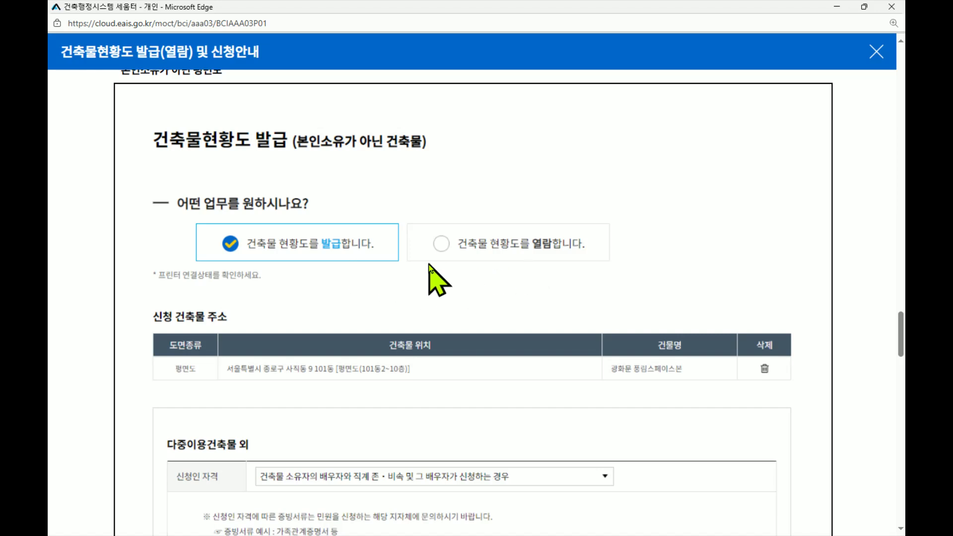
scroll(329, 260, "down", 2)
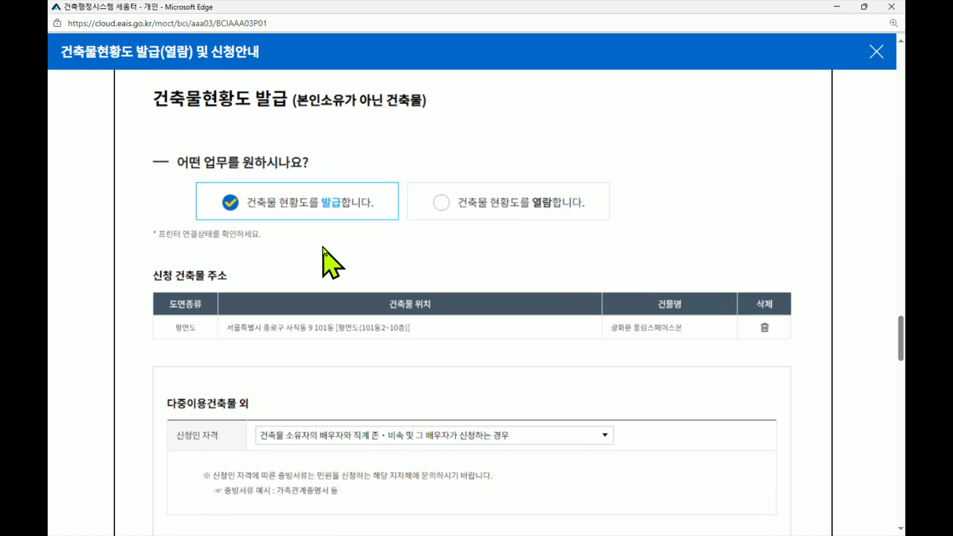
scroll(333, 194, "down", 1)
scroll(351, 202, "down", 1)
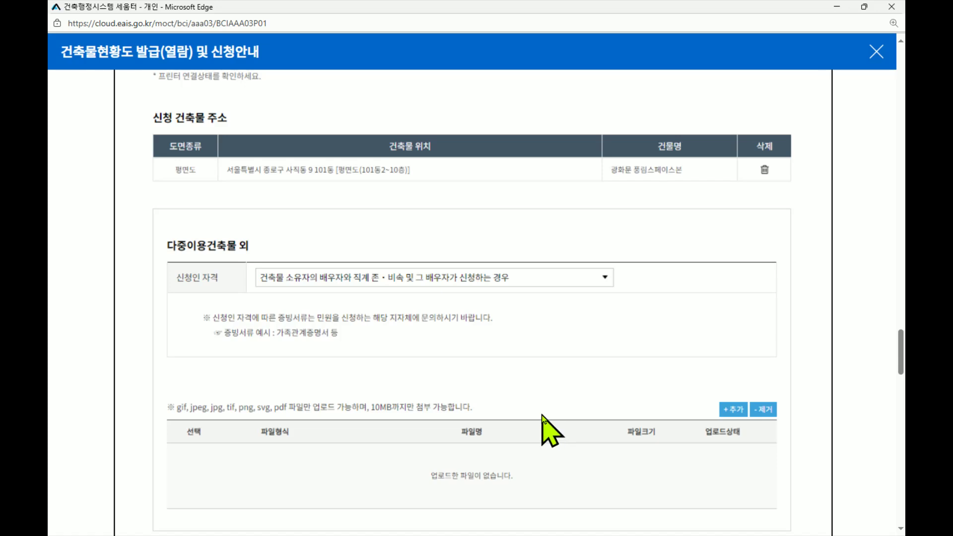
scroll(544, 418, "down", 2)
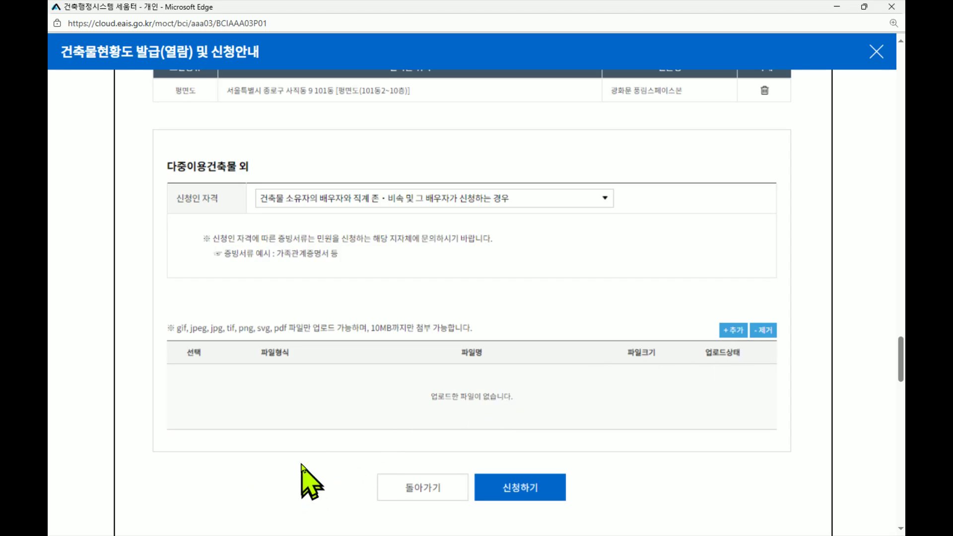
scroll(489, 408, "down", 2)
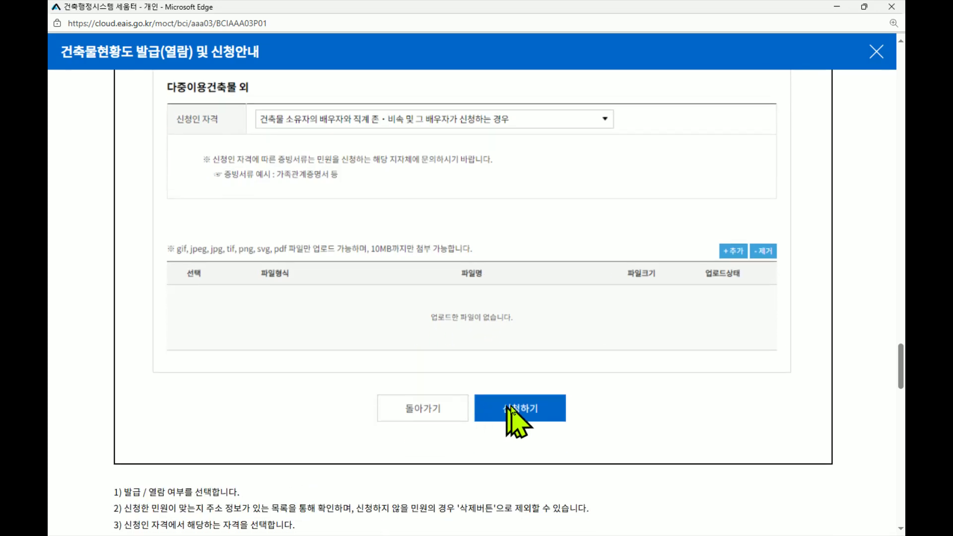
scroll(514, 412, "down", 10)
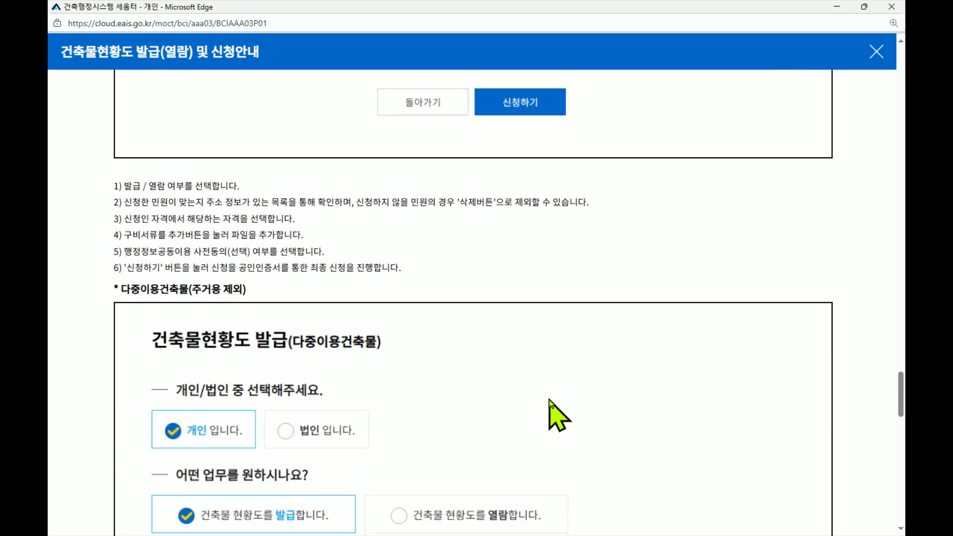
scroll(338, 343, "down", 2)
scroll(319, 293, "up", 1)
scroll(351, 276, "down", 4)
scroll(690, 384, "down", 10)
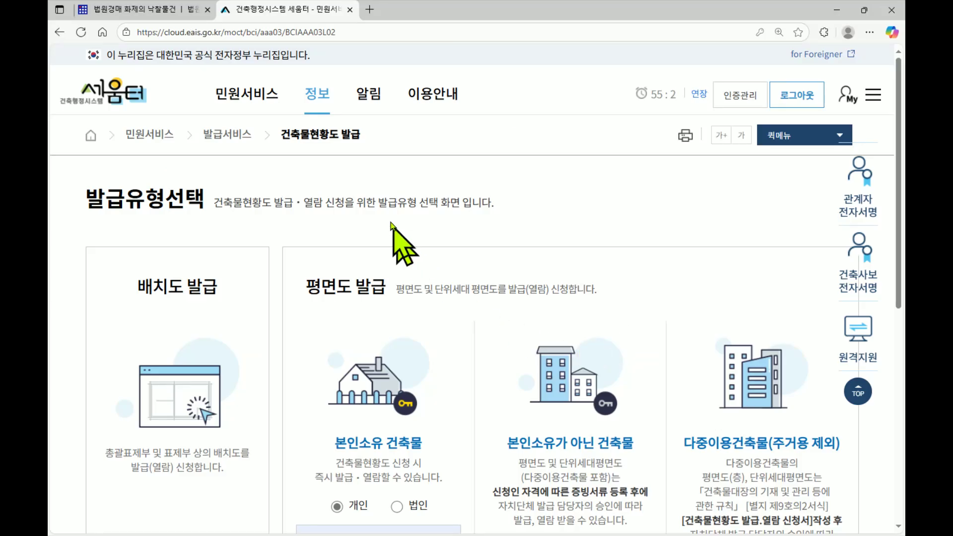
mouse_move(310, 98)
mouse_move(247, 95)
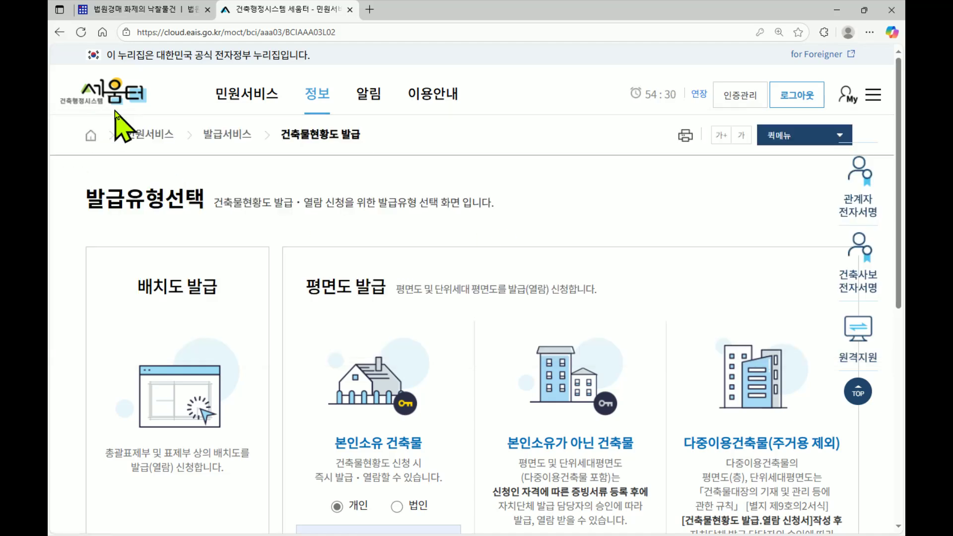
mouse_move(375, 119)
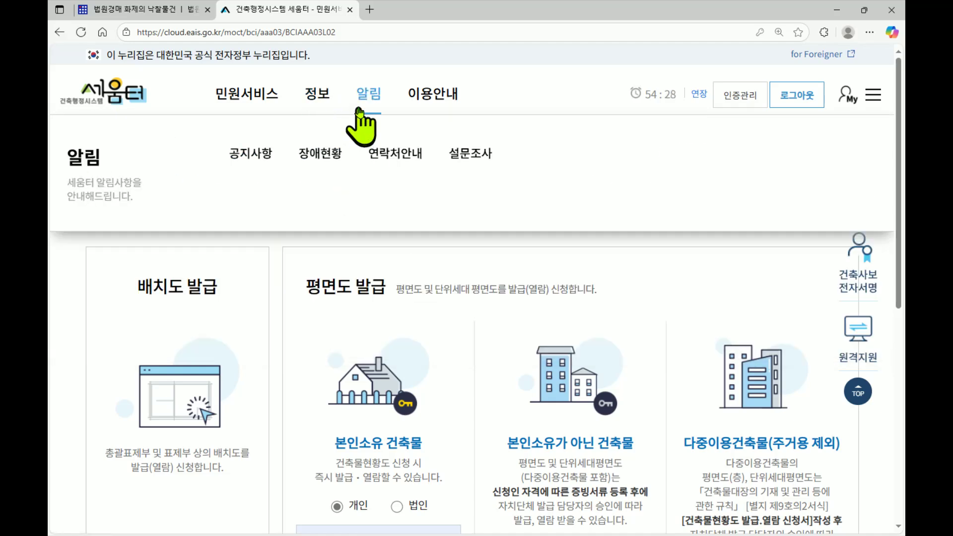